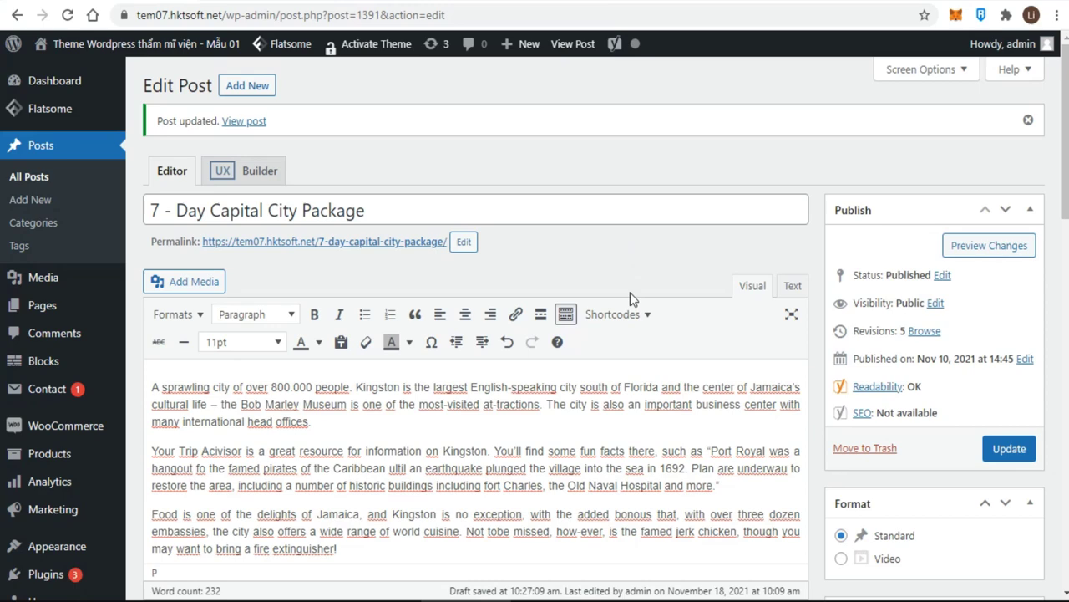
Review the post's raw HTML, then add an empty paragraph after 'head offices.' in Visual view.
{"action": "scroll", "coordinate": [626, 352], "scroll_direction": "down", "scroll_amount": 1}
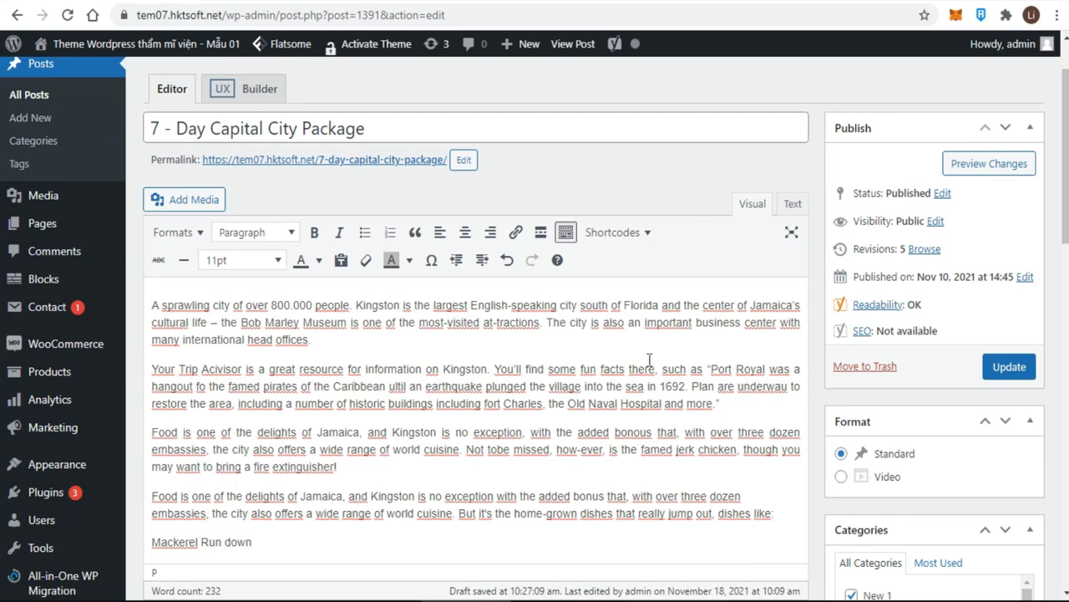
{"action": "left_click", "coordinate": [792, 203]}
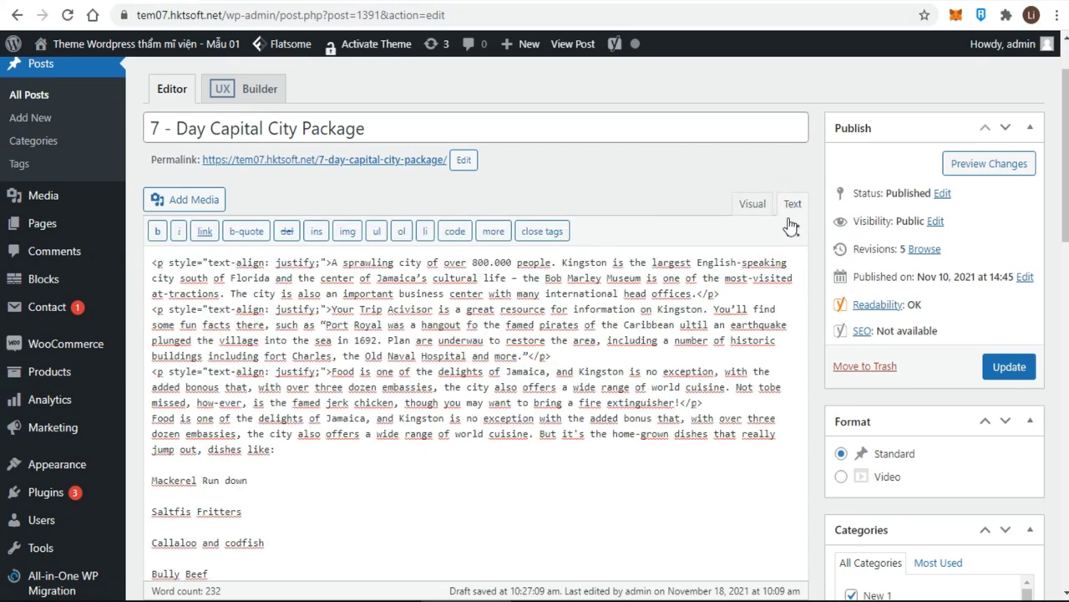
{"action": "scroll", "coordinate": [754, 313], "scroll_direction": "down", "scroll_amount": 1}
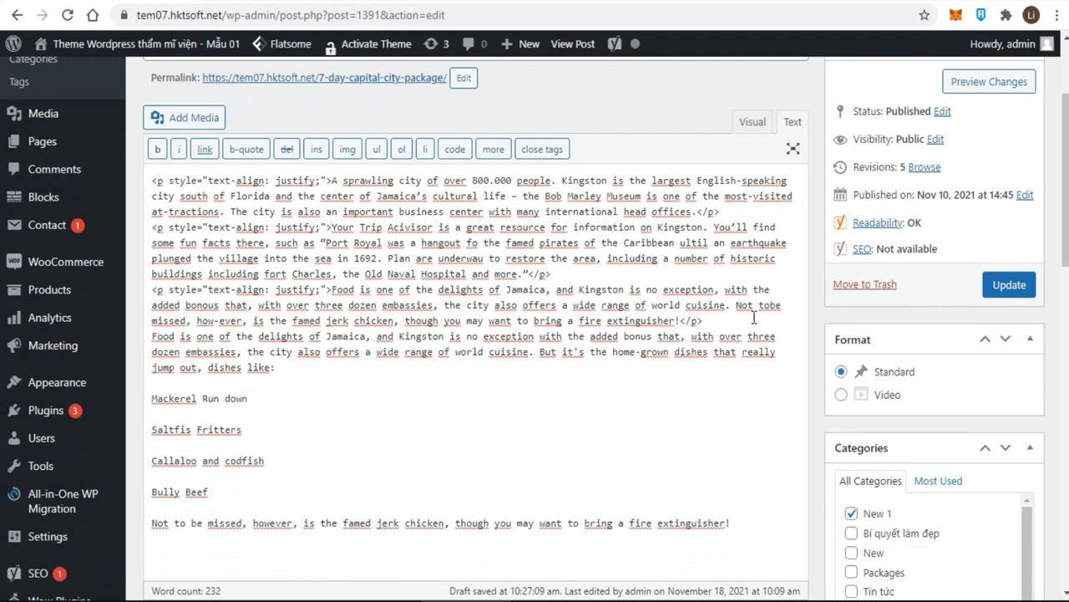
{"action": "left_click", "coordinate": [752, 123]}
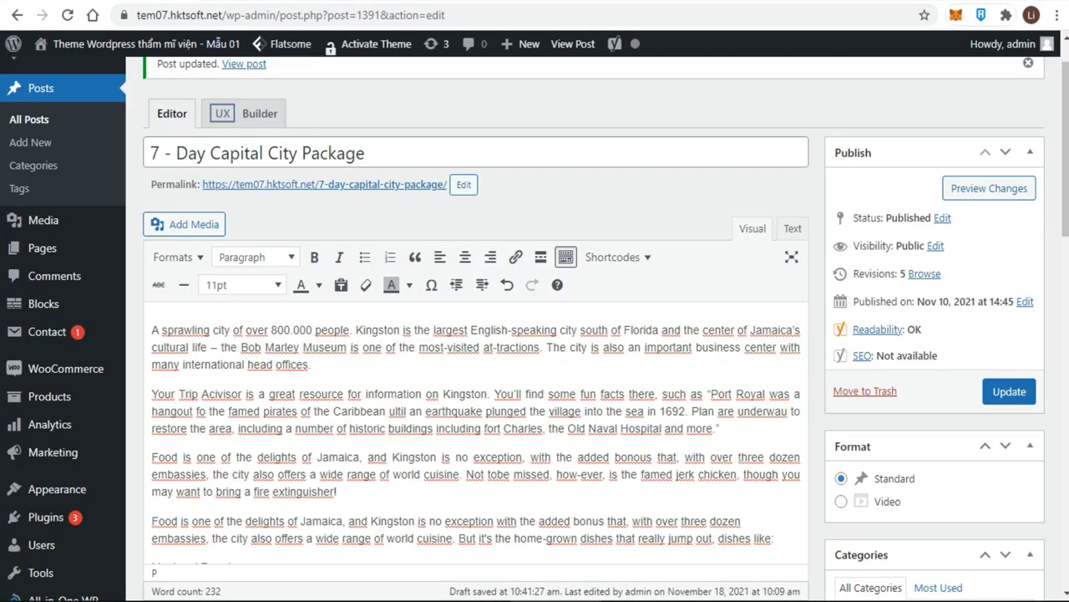
{"action": "left_click", "coordinate": [326, 366]}
{"action": "key", "text": "Return"}
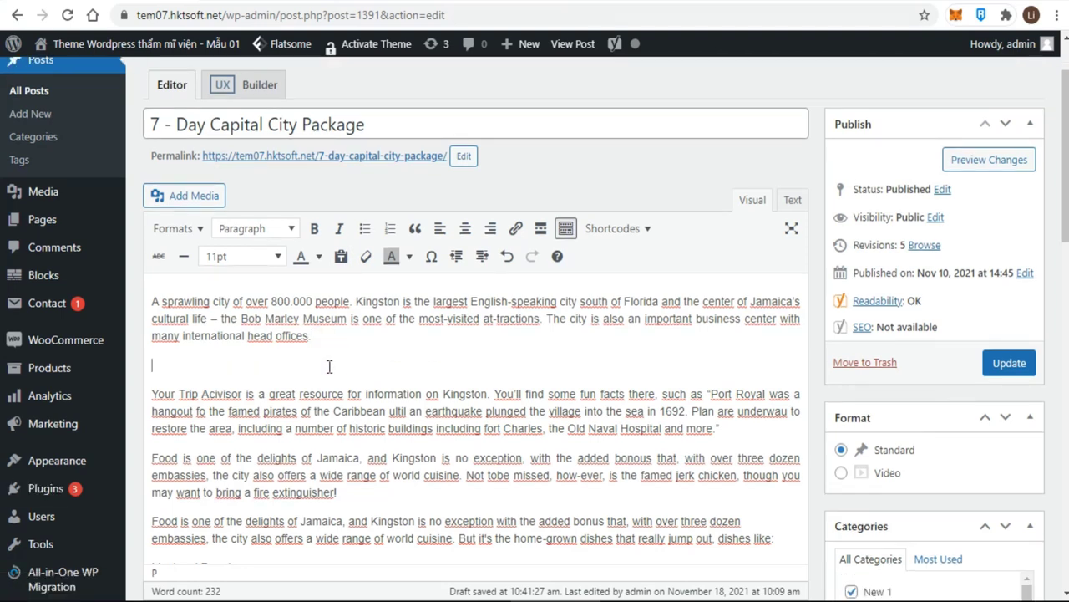
Open Add Media and browse the images already in the Media Library.
{"action": "left_click", "coordinate": [180, 198]}
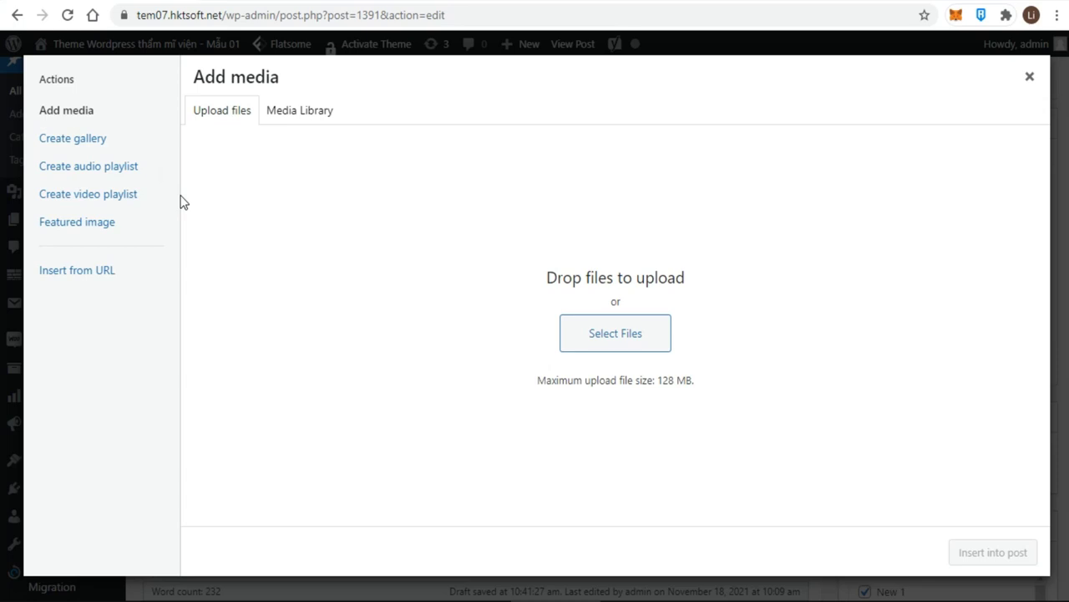
{"action": "left_click", "coordinate": [301, 111]}
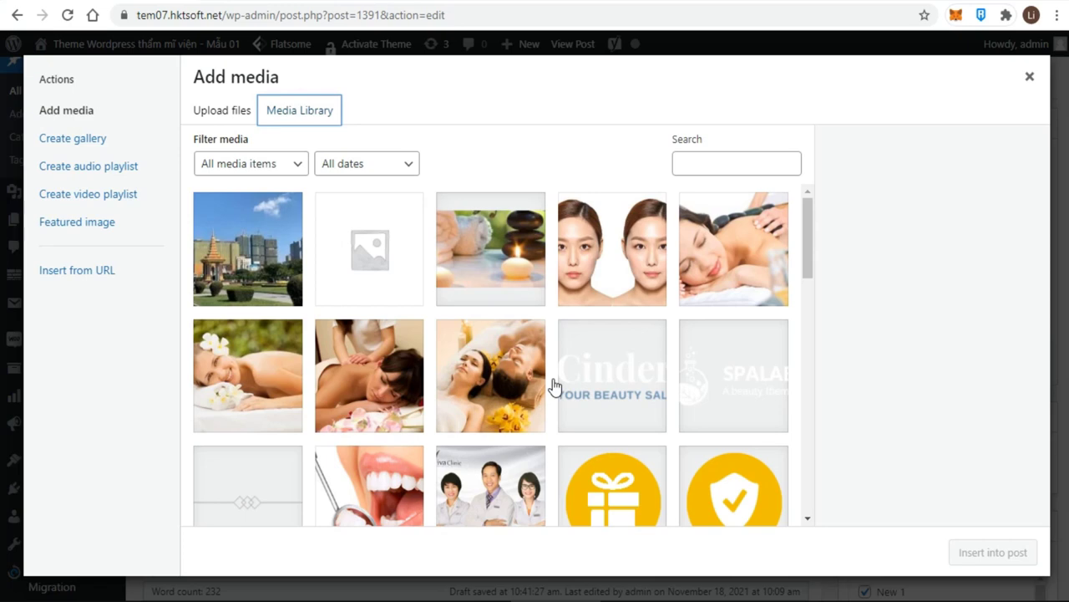
{"action": "scroll", "coordinate": [554, 386], "scroll_direction": "down", "scroll_amount": 1}
{"action": "scroll", "coordinate": [553, 386], "scroll_direction": "down", "scroll_amount": 1}
{"action": "scroll", "coordinate": [553, 386], "scroll_direction": "down", "scroll_amount": 3}
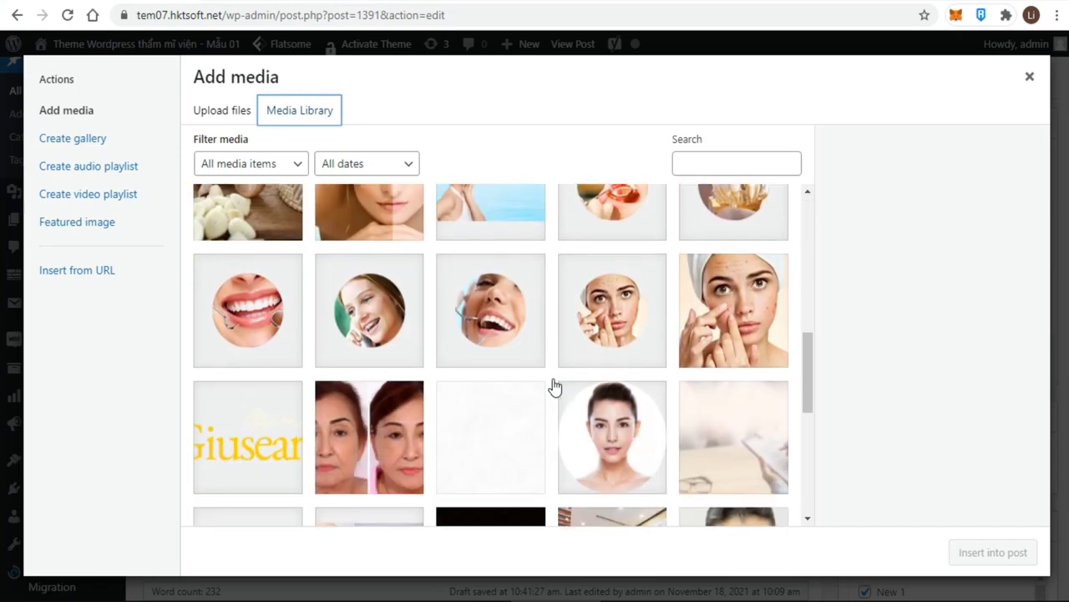
{"action": "scroll", "coordinate": [554, 387], "scroll_direction": "up", "scroll_amount": 2}
{"action": "scroll", "coordinate": [554, 386], "scroll_direction": "up", "scroll_amount": 3}
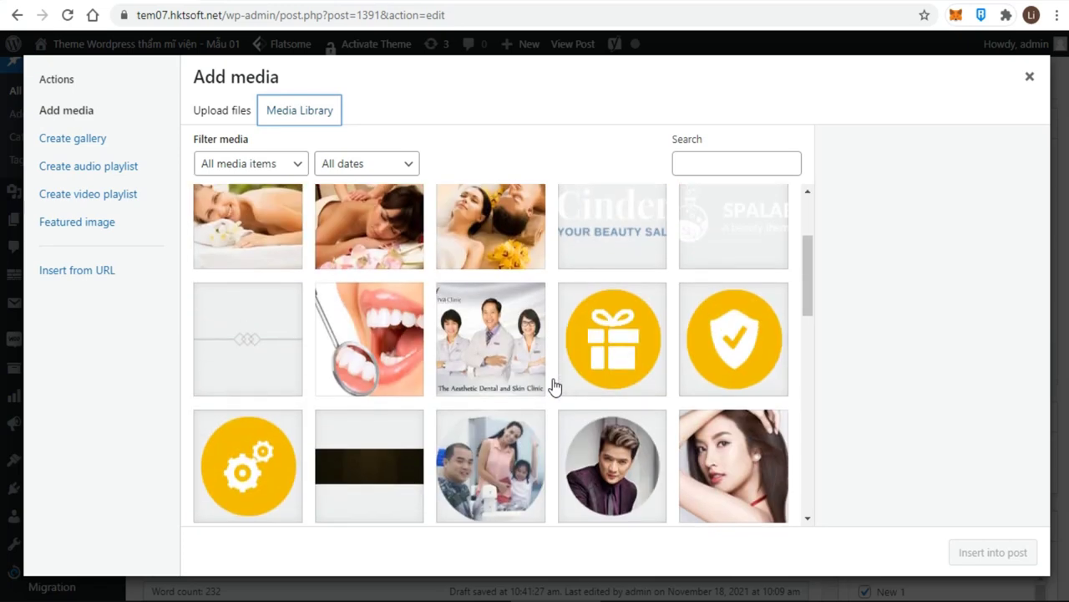
{"action": "scroll", "coordinate": [554, 387], "scroll_direction": "up", "scroll_amount": 2}
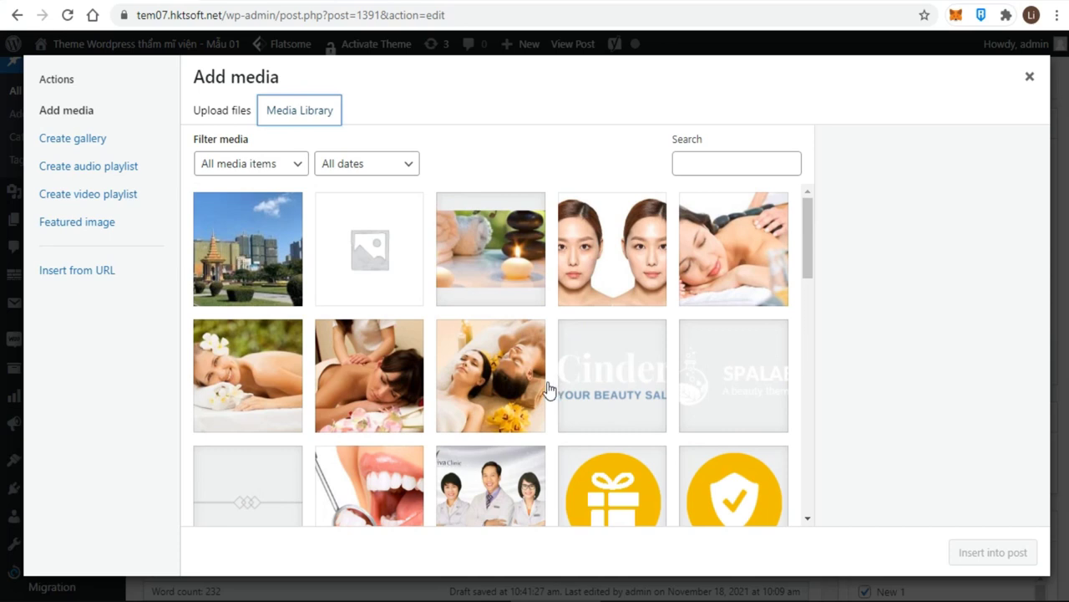
Upload download.jpg from the desktop folder into the media library.
{"action": "left_click", "coordinate": [225, 106]}
{"action": "left_click", "coordinate": [614, 332]}
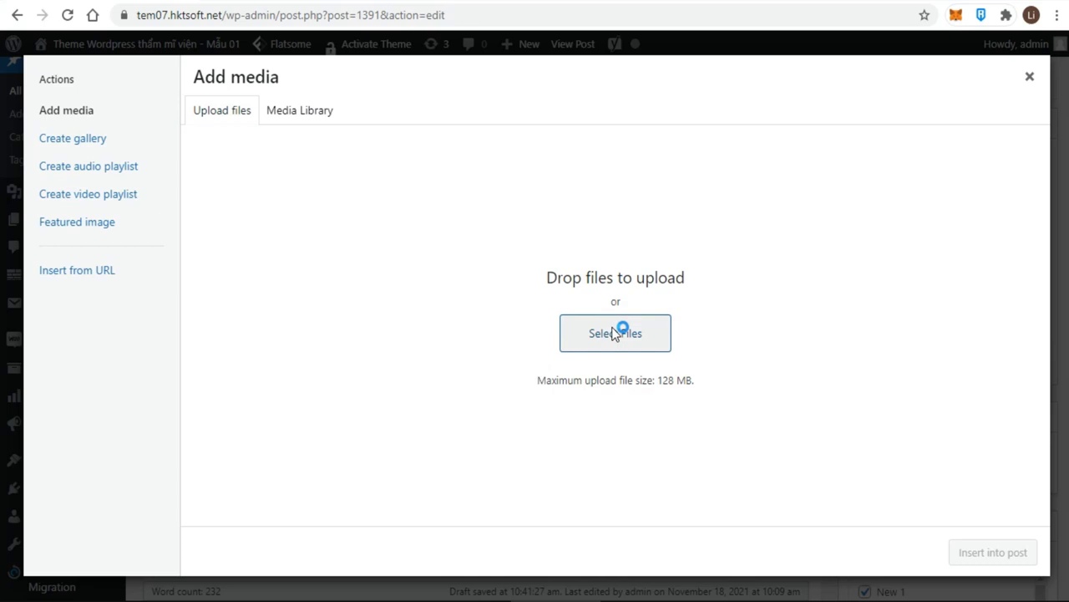
{"action": "left_click", "coordinate": [333, 107]}
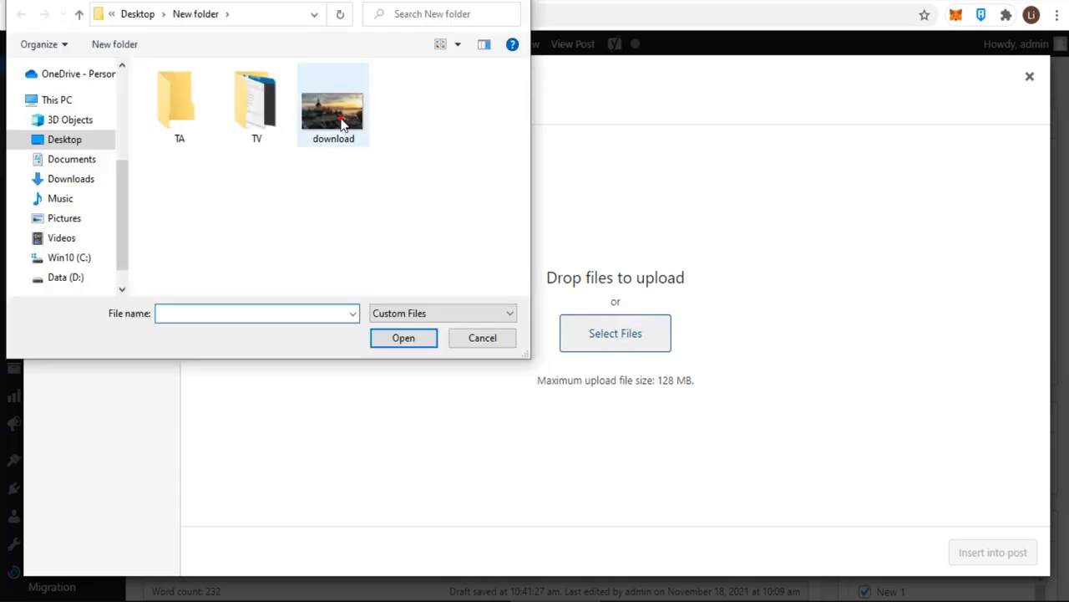
{"action": "left_click", "coordinate": [396, 338]}
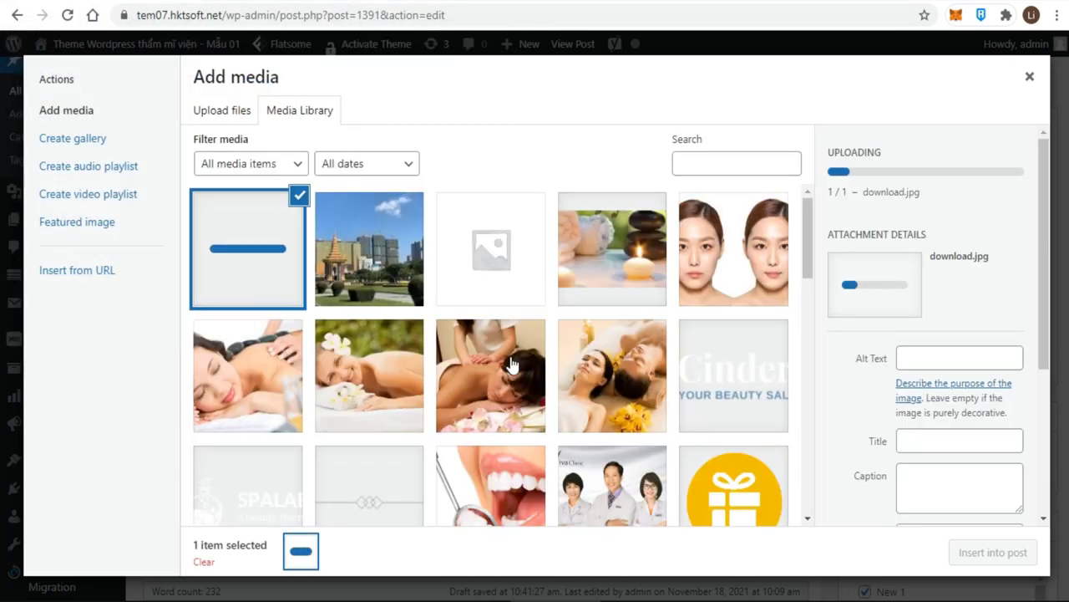
Insert the Kingston sunset photo below the first paragraph and align it center.
{"action": "left_click", "coordinate": [1001, 558]}
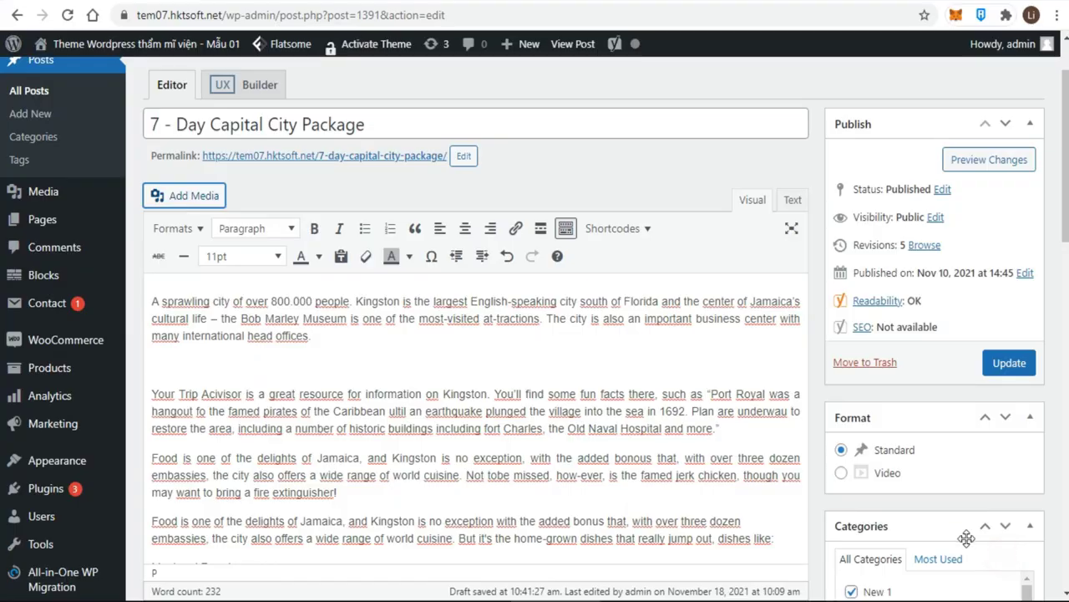
{"action": "left_click", "coordinate": [294, 400]}
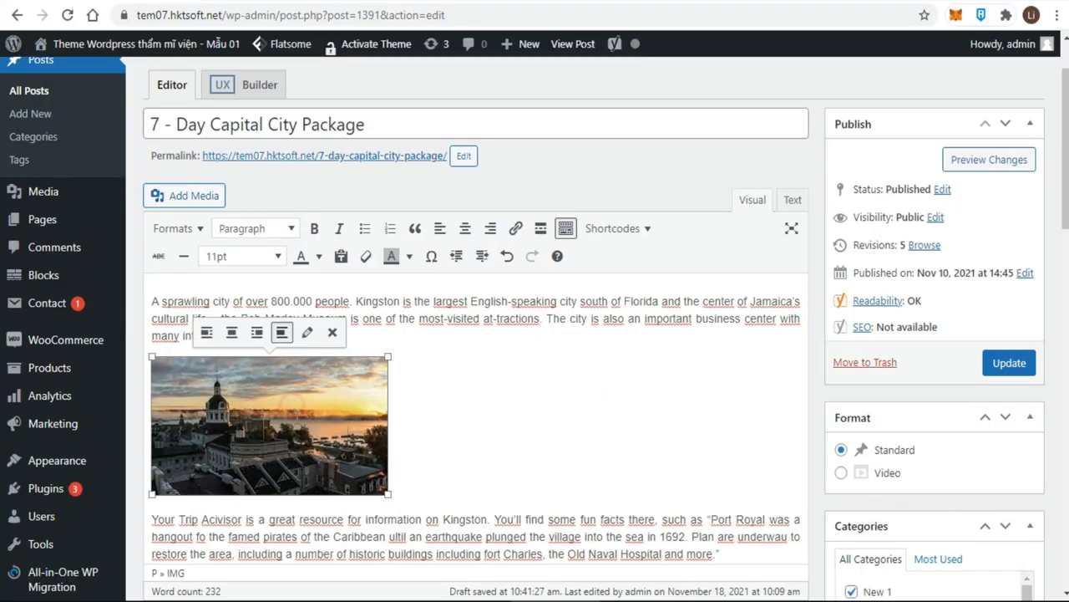
{"action": "left_click", "coordinate": [466, 229]}
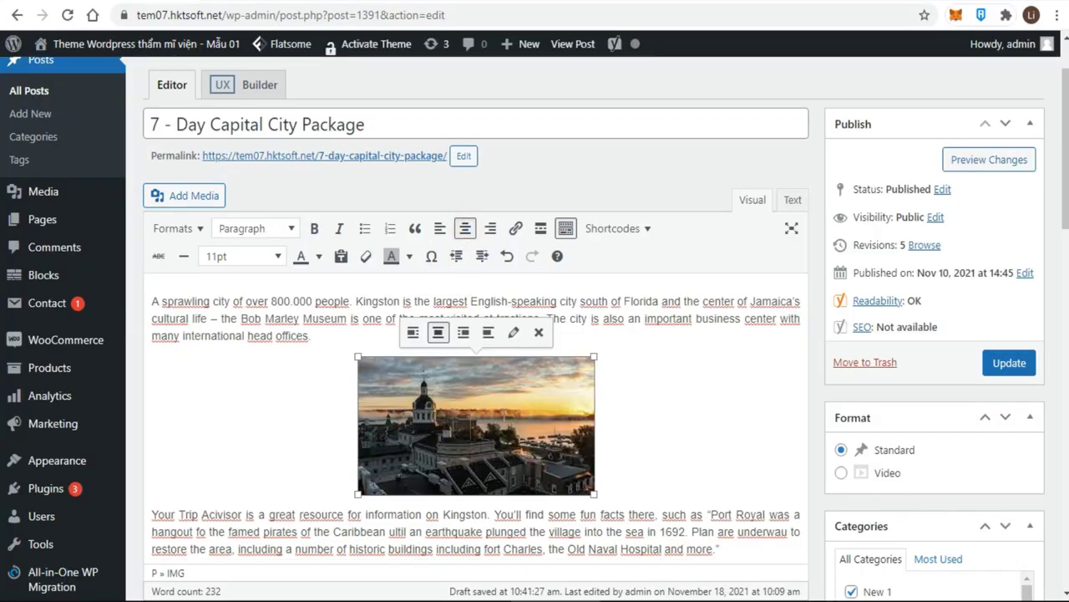
{"action": "left_click", "coordinate": [209, 195]}
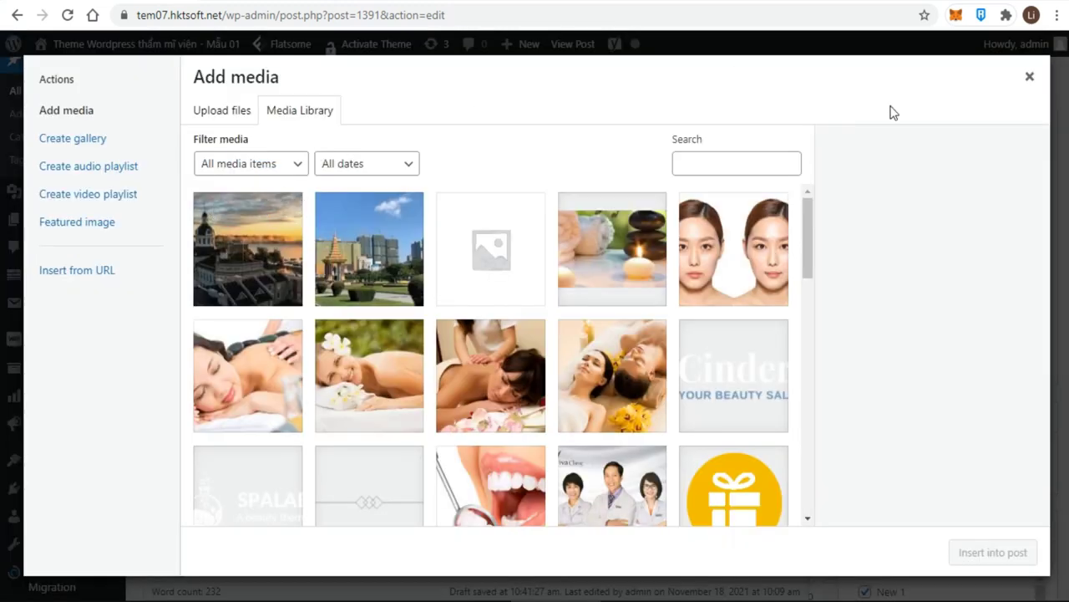
{"action": "left_click", "coordinate": [1029, 76]}
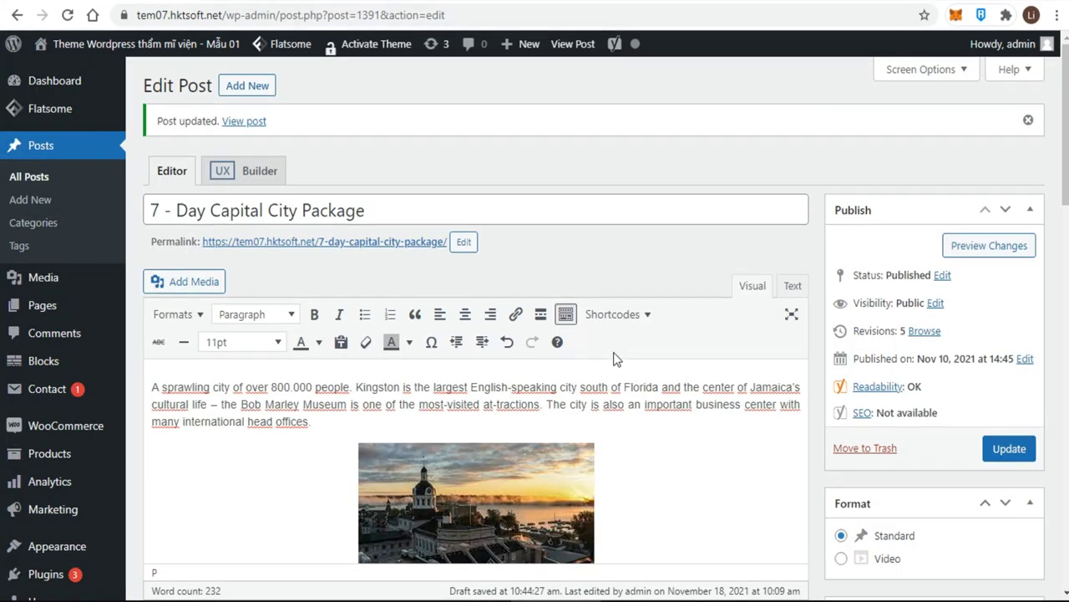
Scroll through the post and collapse the second toolbar row with Toolbar Toggle.
{"action": "scroll", "coordinate": [614, 359], "scroll_direction": "down", "scroll_amount": 1}
{"action": "scroll", "coordinate": [614, 355], "scroll_direction": "down", "scroll_amount": 2}
{"action": "scroll", "coordinate": [614, 351], "scroll_direction": "down", "scroll_amount": 2}
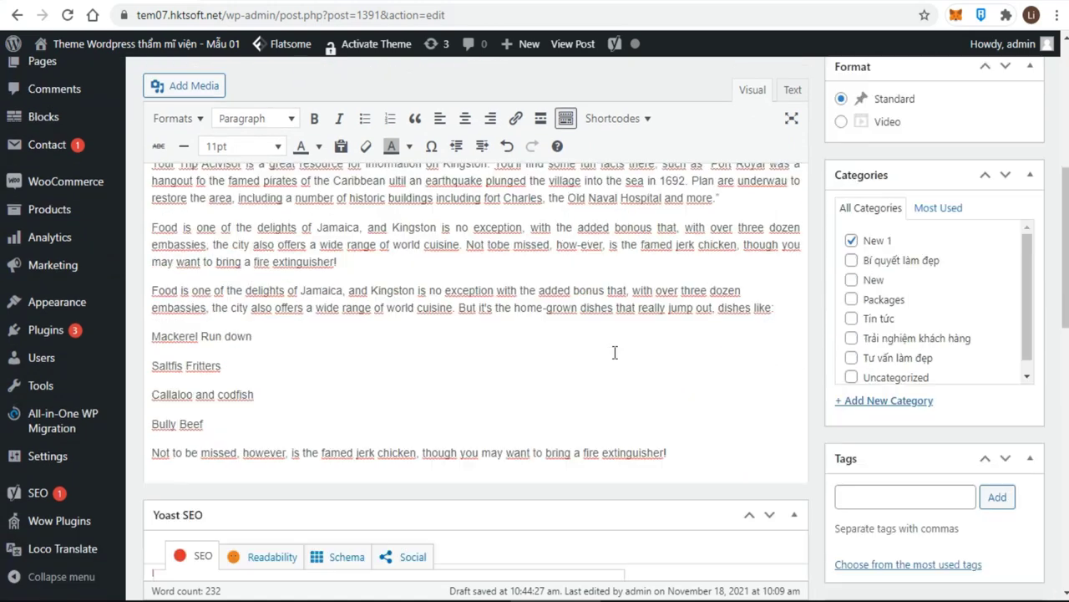
{"action": "scroll", "coordinate": [615, 355], "scroll_direction": "down", "scroll_amount": 3}
{"action": "scroll", "coordinate": [615, 357], "scroll_direction": "down", "scroll_amount": 2}
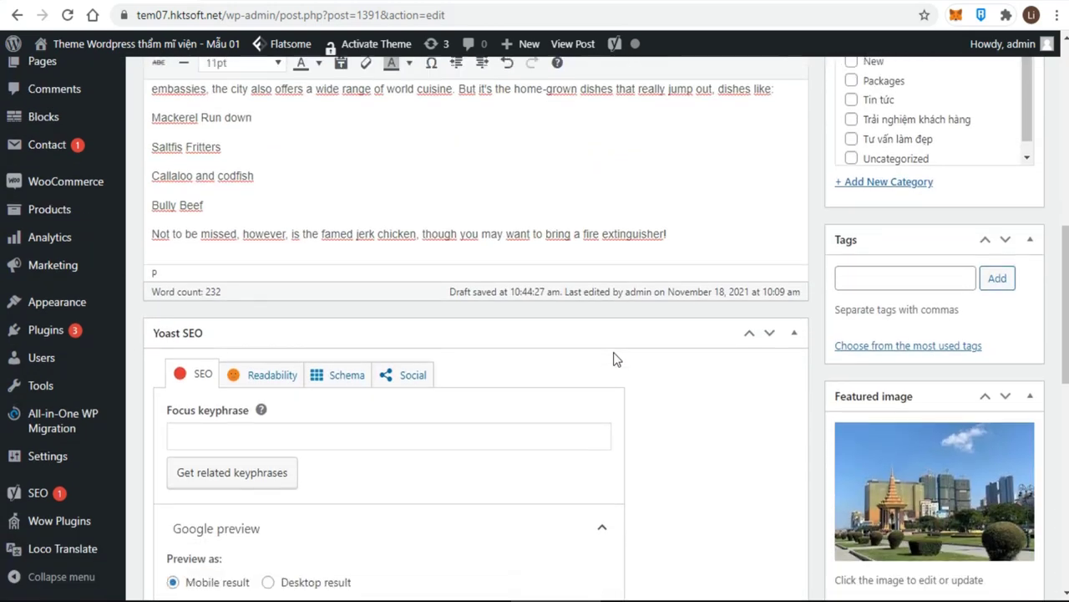
{"action": "left_click", "coordinate": [211, 291]}
{"action": "left_click", "coordinate": [515, 294]}
{"action": "scroll", "coordinate": [758, 294], "scroll_direction": "up", "scroll_amount": 5}
{"action": "scroll", "coordinate": [756, 292], "scroll_direction": "up", "scroll_amount": 5}
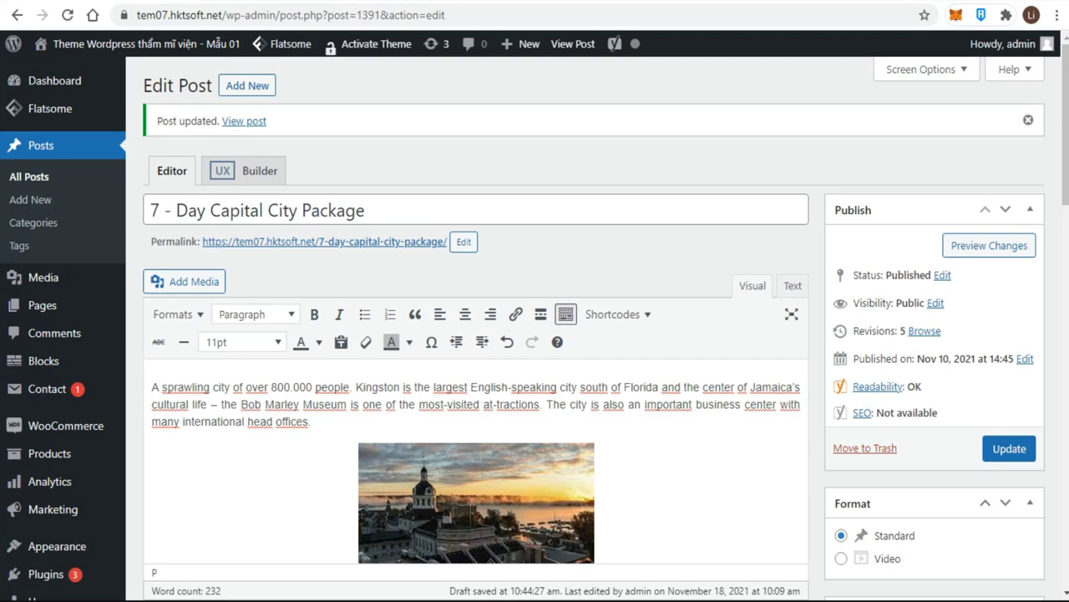
{"action": "scroll", "coordinate": [614, 391], "scroll_direction": "down", "scroll_amount": 3}
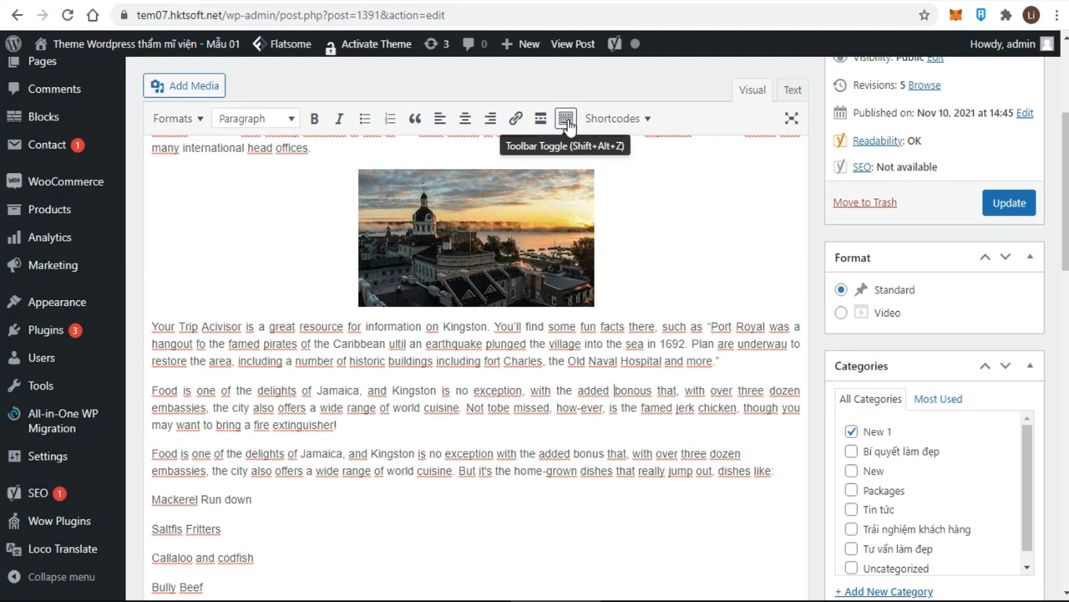
Show the second toolbar row again and review the updated post with its centred photo.
{"action": "left_click", "coordinate": [566, 120]}
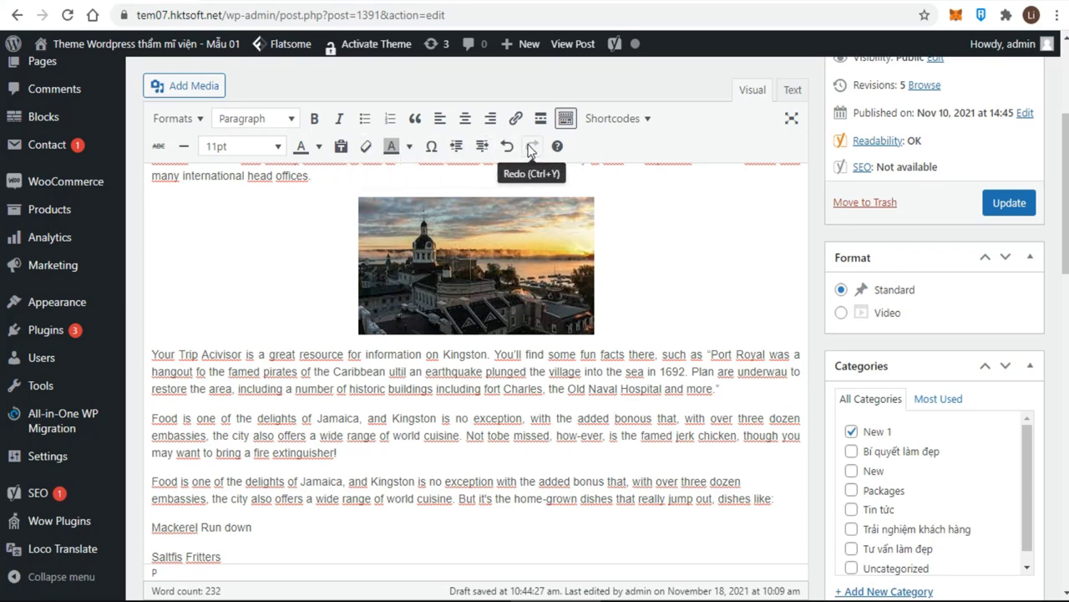
{"action": "scroll", "coordinate": [719, 429], "scroll_direction": "down", "scroll_amount": 2}
{"action": "scroll", "coordinate": [719, 430], "scroll_direction": "down", "scroll_amount": 3}
{"action": "scroll", "coordinate": [718, 430], "scroll_direction": "down", "scroll_amount": 1}
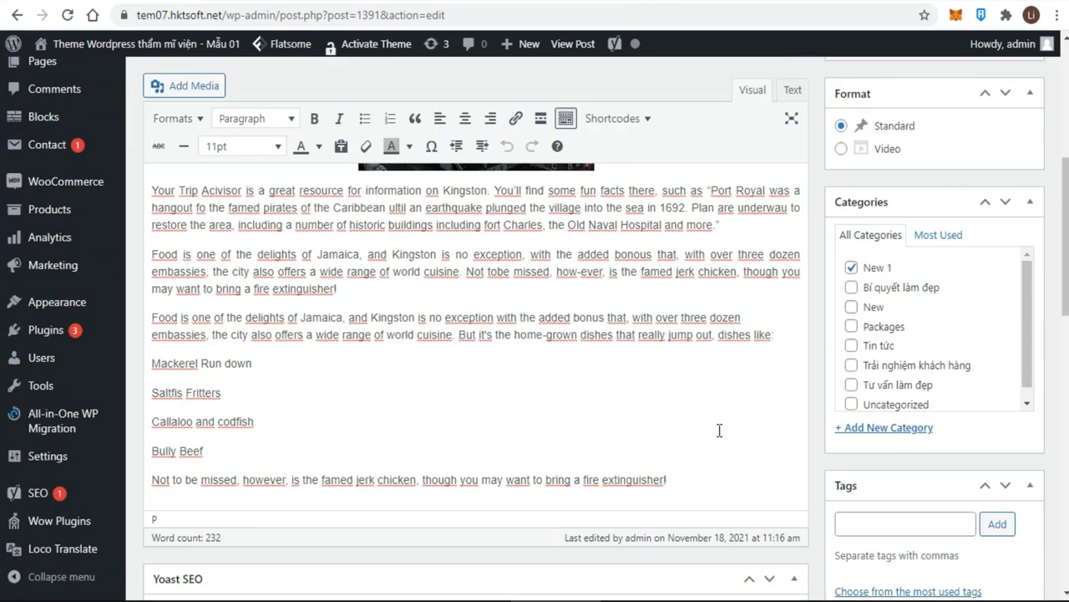
{"action": "scroll", "coordinate": [719, 430], "scroll_direction": "down", "scroll_amount": 1}
{"action": "scroll", "coordinate": [720, 433], "scroll_direction": "down", "scroll_amount": 2}
{"action": "scroll", "coordinate": [720, 436], "scroll_direction": "down", "scroll_amount": 1}
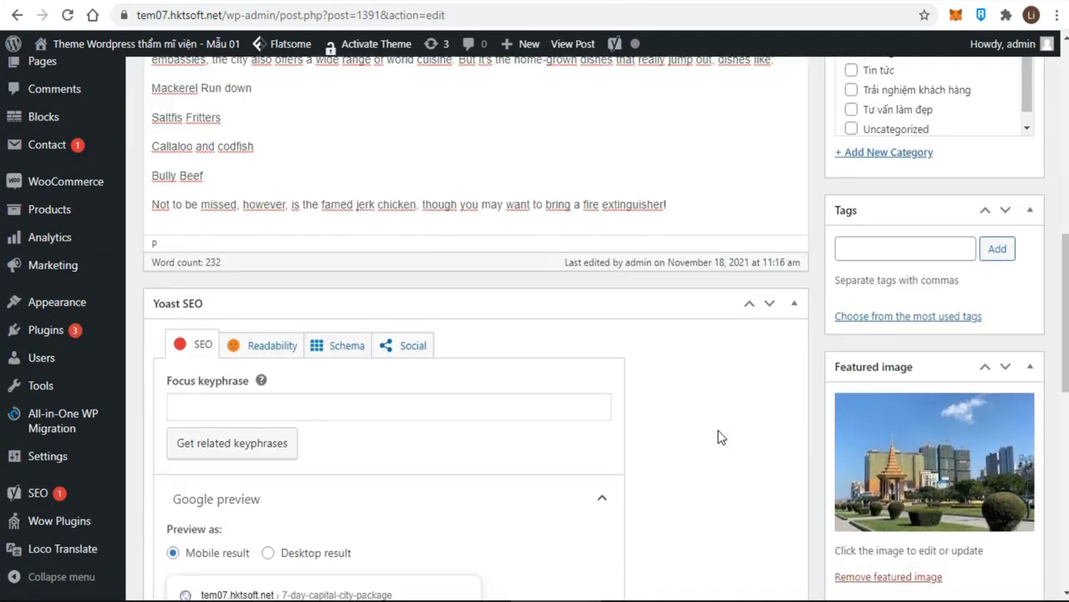
{"action": "scroll", "coordinate": [721, 436], "scroll_direction": "down", "scroll_amount": 2}
{"action": "scroll", "coordinate": [720, 434], "scroll_direction": "up", "scroll_amount": 5}
{"action": "scroll", "coordinate": [719, 429], "scroll_direction": "up", "scroll_amount": 1}
{"action": "scroll", "coordinate": [719, 430], "scroll_direction": "up", "scroll_amount": 3}
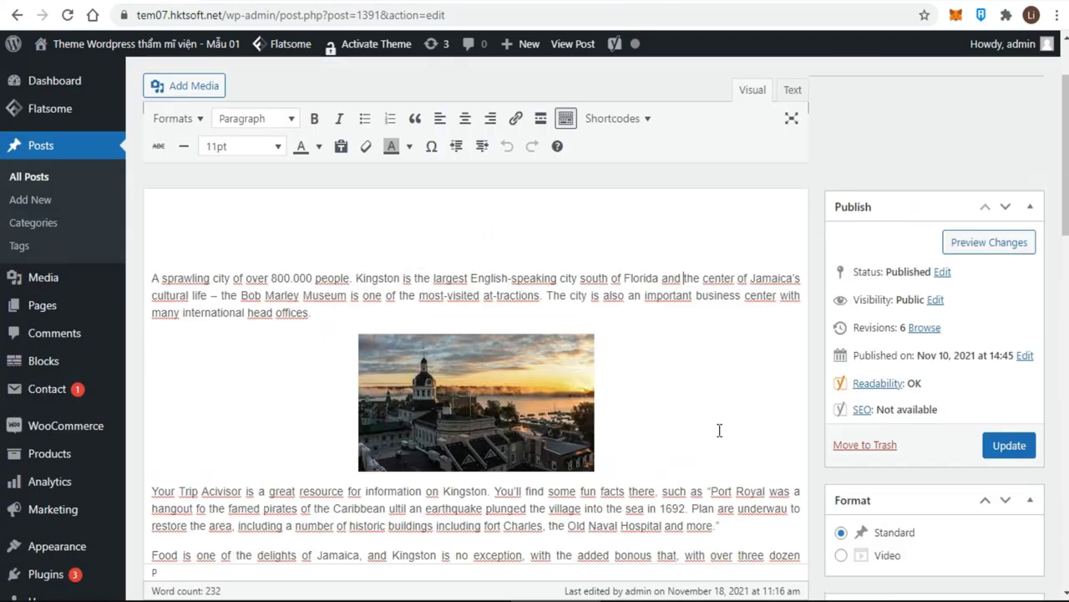
{"action": "scroll", "coordinate": [719, 430], "scroll_direction": "up", "scroll_amount": 1}
{"action": "scroll", "coordinate": [719, 429], "scroll_direction": "up", "scroll_amount": 2}
{"action": "scroll", "coordinate": [719, 429], "scroll_direction": "up", "scroll_amount": 1}
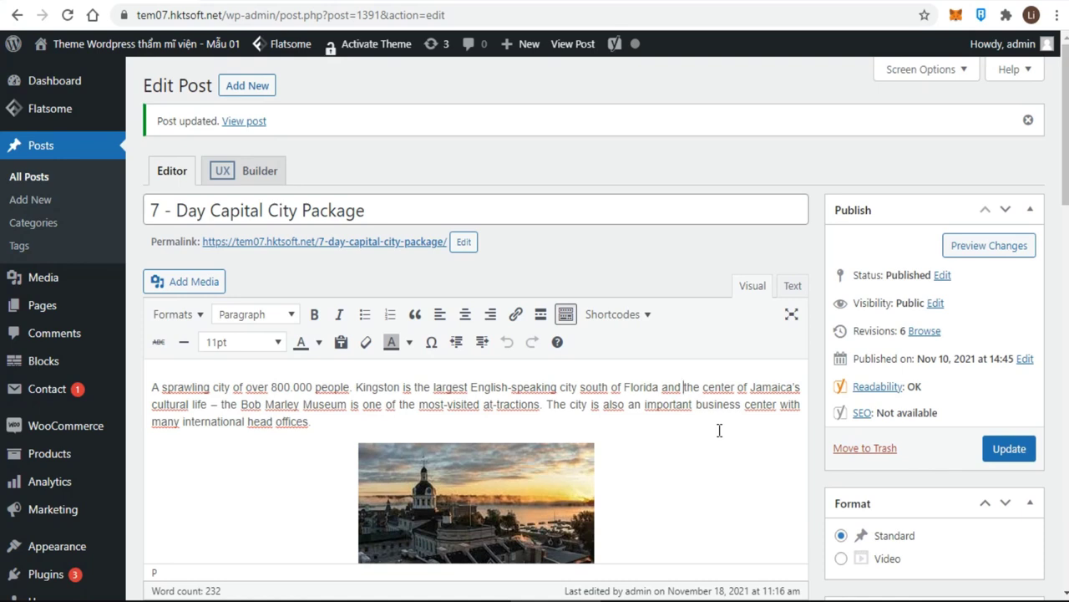
Switch distraction-free writing mode on and then off again.
{"action": "left_click", "coordinate": [790, 317]}
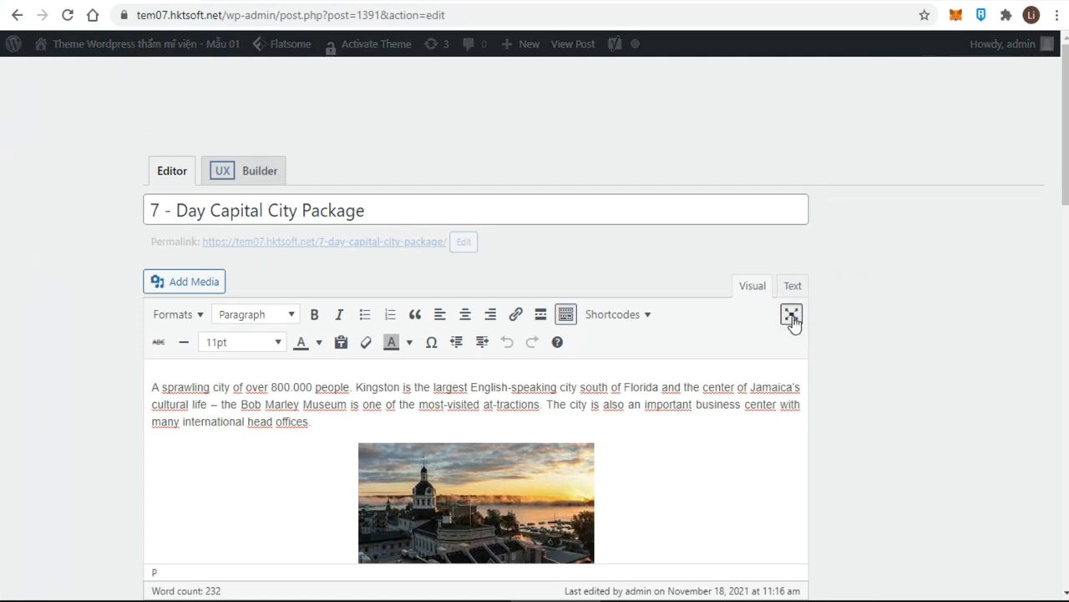
{"action": "left_click", "coordinate": [791, 317]}
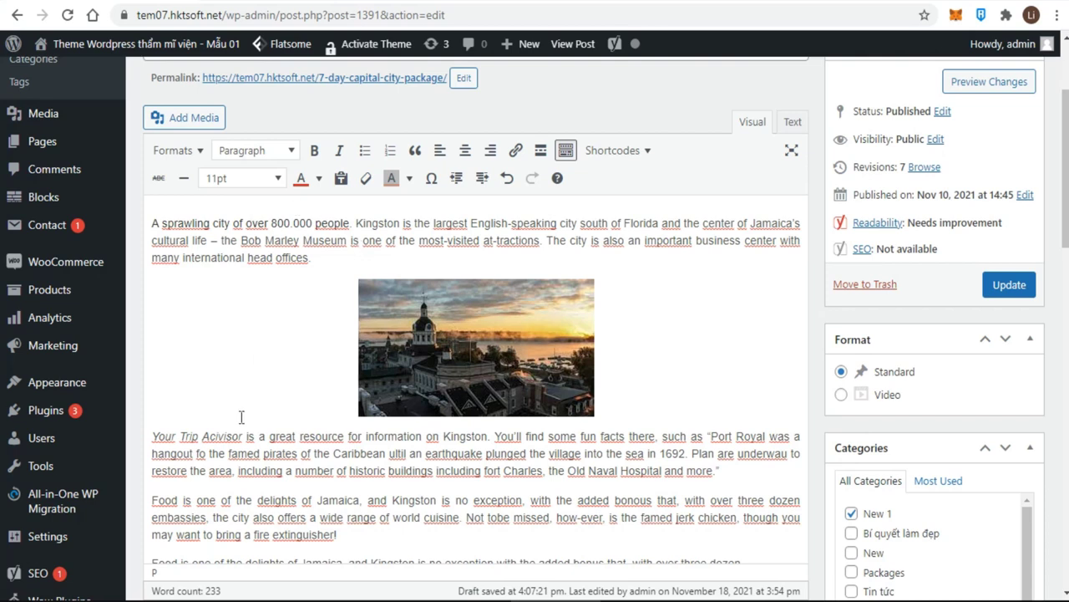
Toggle italics off and back on for 'Your Trip Acivisor', keeping it italic.
{"action": "left_click_drag", "start_coordinate": [244, 435], "coordinate": [142, 436]}
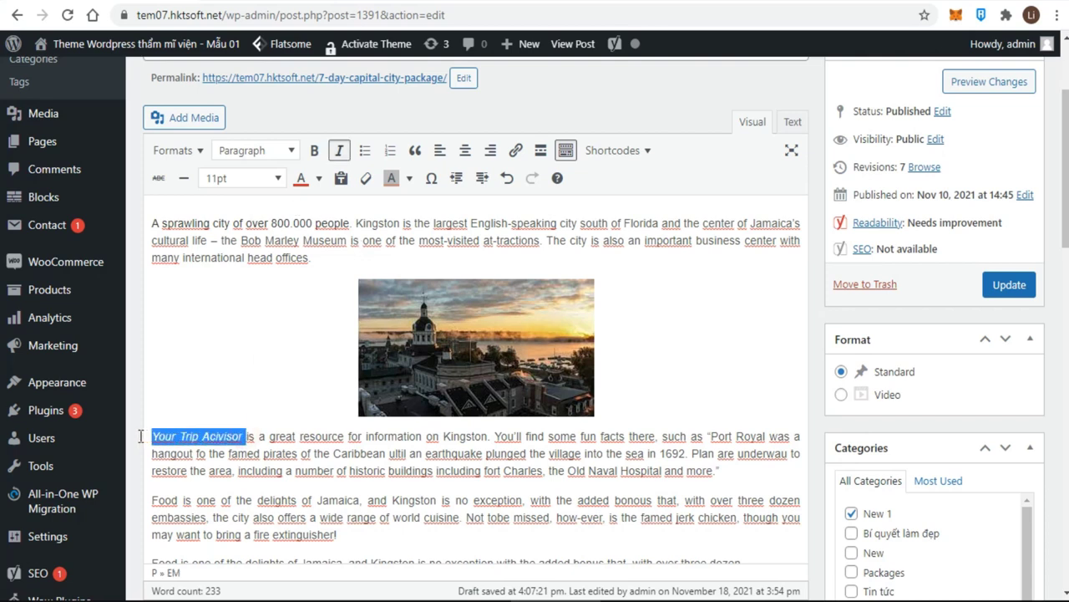
{"action": "left_click", "coordinate": [340, 152]}
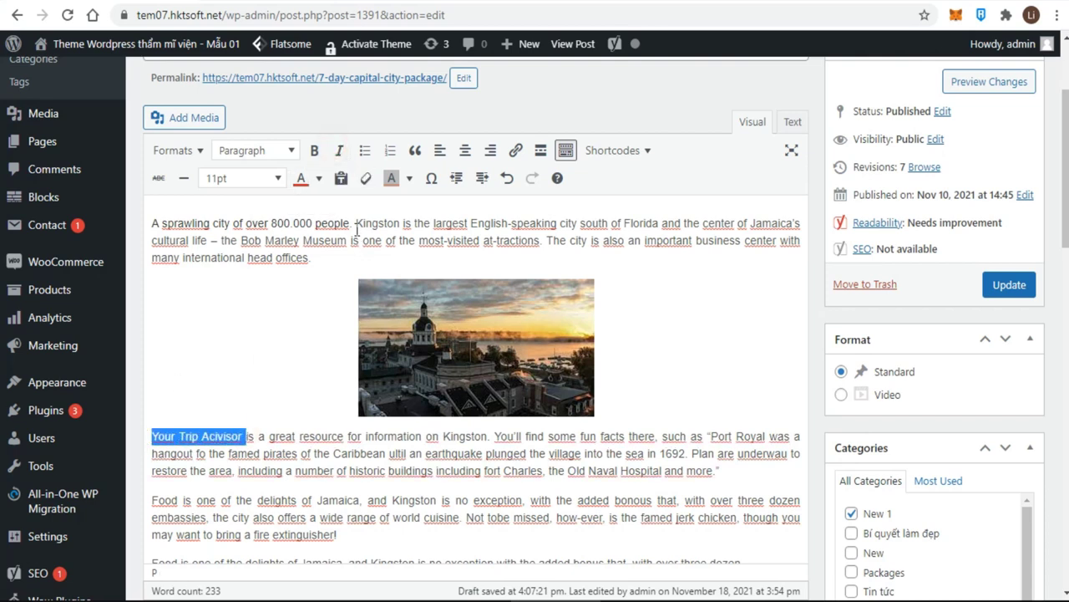
{"action": "left_click", "coordinate": [340, 151]}
{"action": "left_click", "coordinate": [260, 375]}
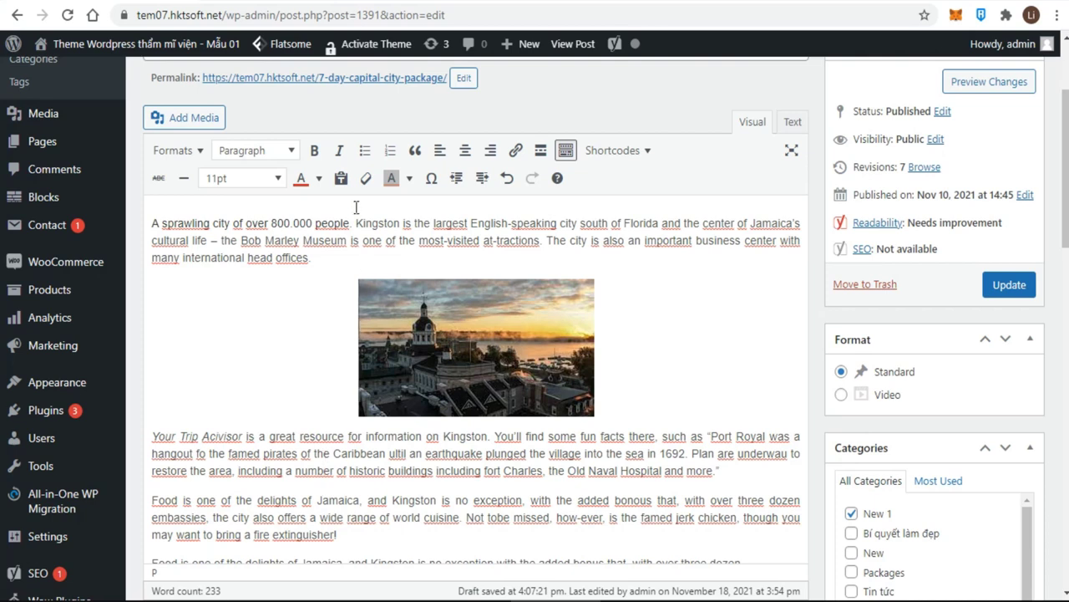
Make 'Kingston' bold and 'Bob Marley Museum' italic in the first paragraph.
{"action": "left_click_drag", "start_coordinate": [355, 223], "coordinate": [400, 223]}
{"action": "left_click", "coordinate": [314, 151]}
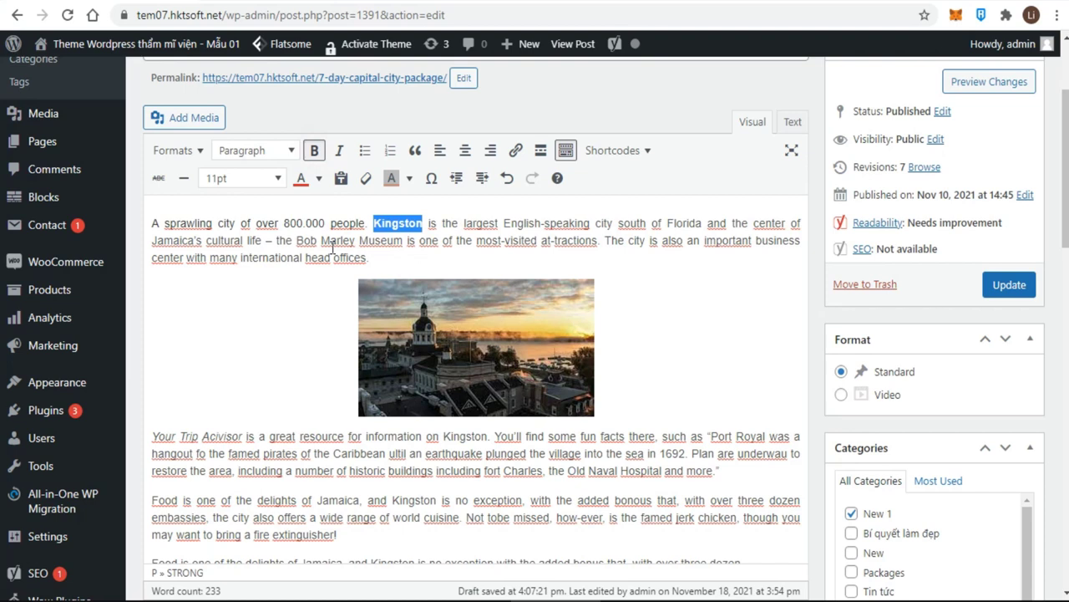
{"action": "left_click_drag", "start_coordinate": [297, 240], "coordinate": [403, 241]}
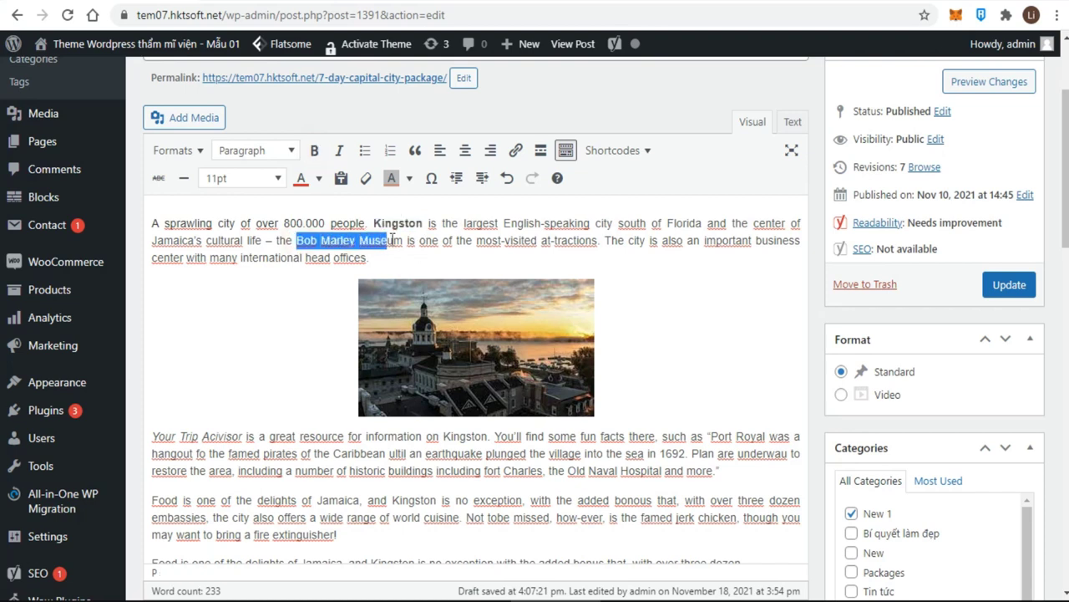
{"action": "left_click", "coordinate": [339, 150]}
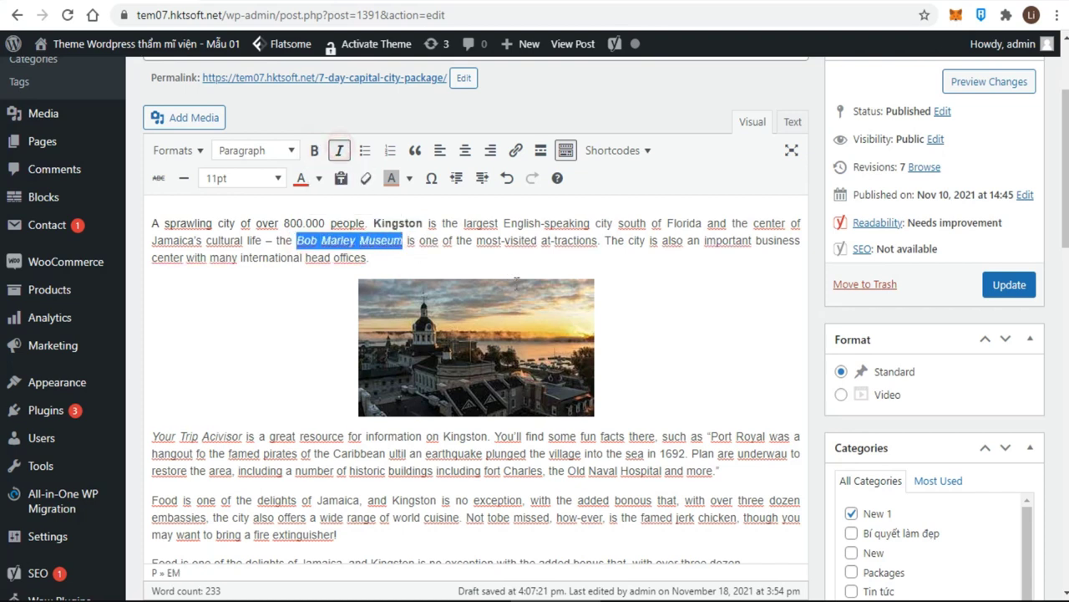
{"action": "left_click", "coordinate": [655, 337]}
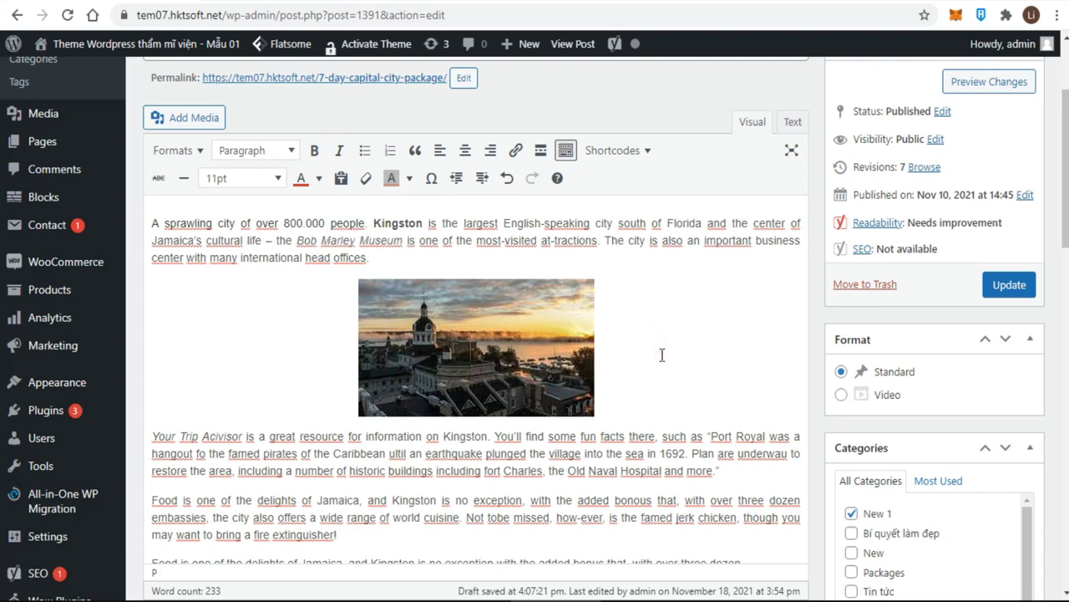
{"action": "left_click", "coordinate": [557, 179]}
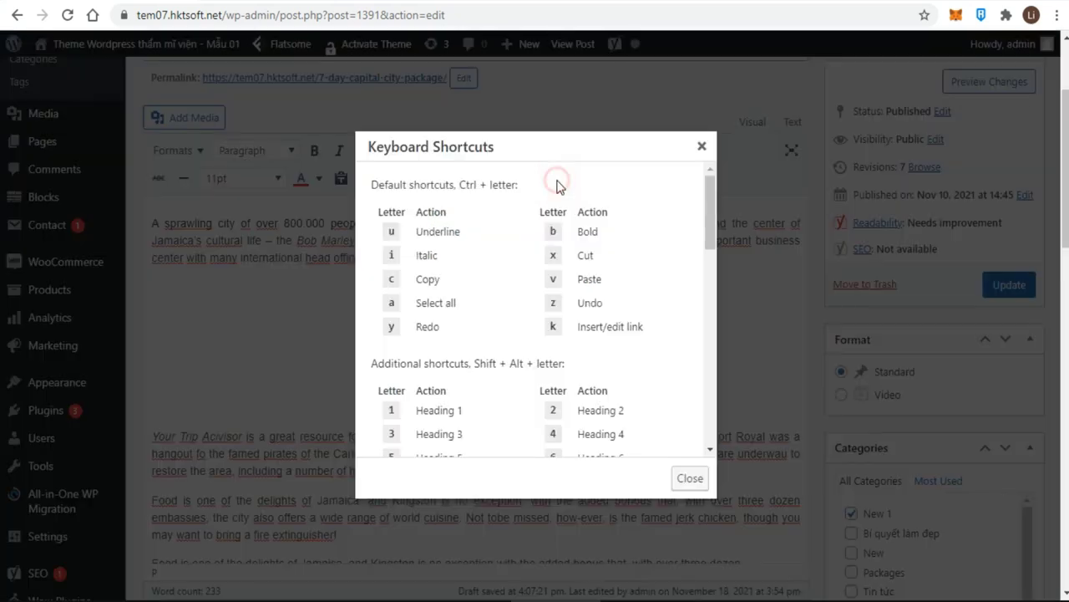
{"action": "scroll", "coordinate": [551, 251], "scroll_direction": "down", "scroll_amount": 3}
{"action": "scroll", "coordinate": [552, 255], "scroll_direction": "down", "scroll_amount": 1}
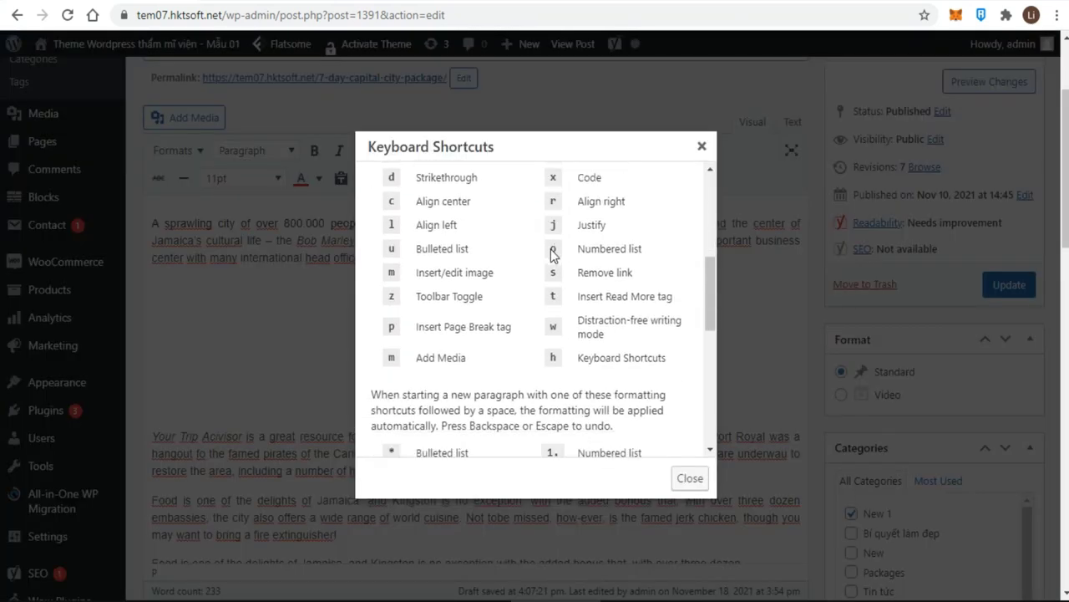
{"action": "scroll", "coordinate": [551, 253], "scroll_direction": "down", "scroll_amount": 2}
{"action": "scroll", "coordinate": [551, 253], "scroll_direction": "down", "scroll_amount": 4}
{"action": "scroll", "coordinate": [552, 252], "scroll_direction": "down", "scroll_amount": 4}
{"action": "scroll", "coordinate": [551, 251], "scroll_direction": "down", "scroll_amount": 1}
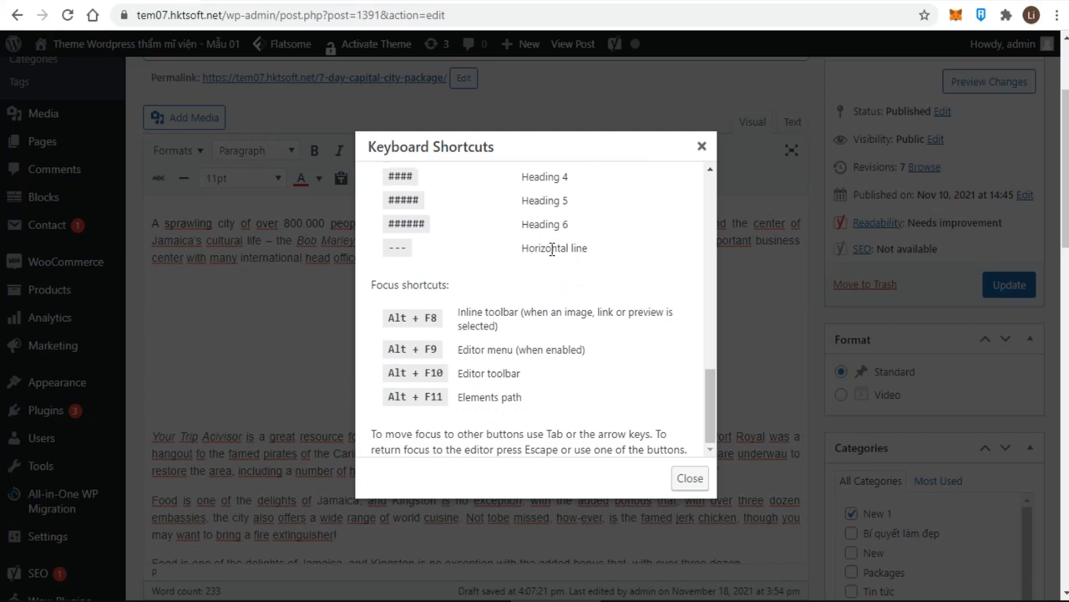
{"action": "left_click", "coordinate": [702, 147]}
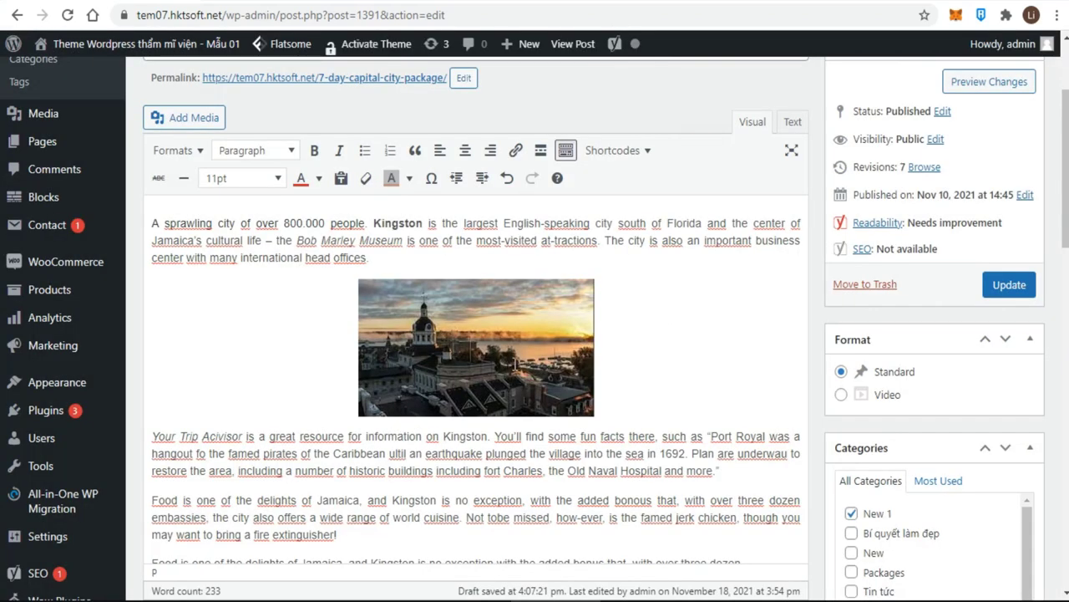
{"action": "scroll", "coordinate": [625, 387], "scroll_direction": "down", "scroll_amount": 1}
{"action": "scroll", "coordinate": [625, 387], "scroll_direction": "up", "scroll_amount": 2}
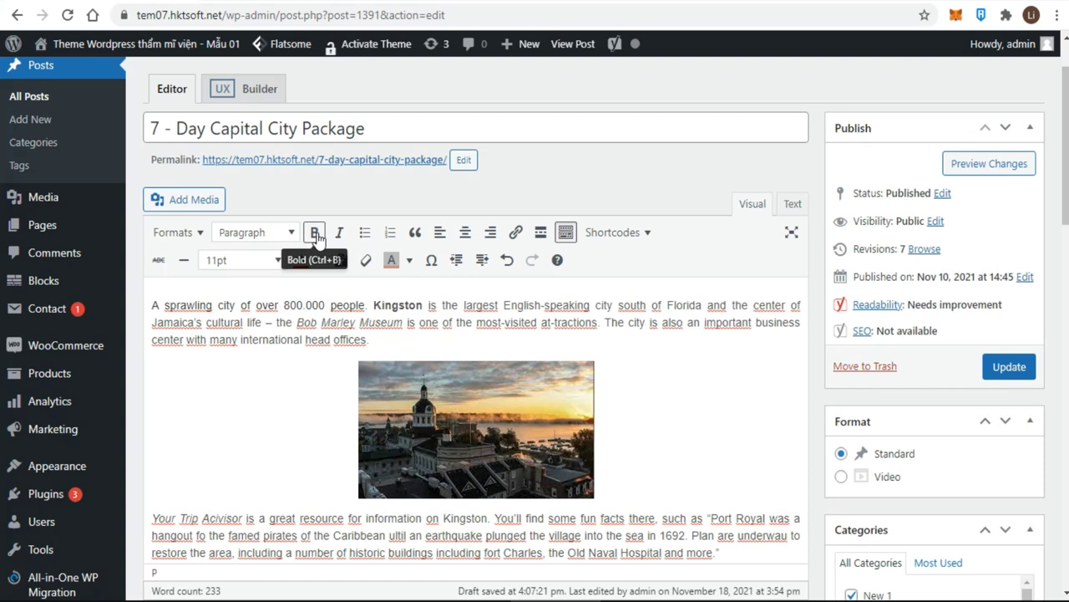
{"action": "mouse_move", "coordinate": [236, 306]}
{"action": "left_mouse_down"}
{"action": "mouse_move", "coordinate": [197, 314]}
{"action": "mouse_move", "coordinate": [152, 303]}
{"action": "left_mouse_up"}
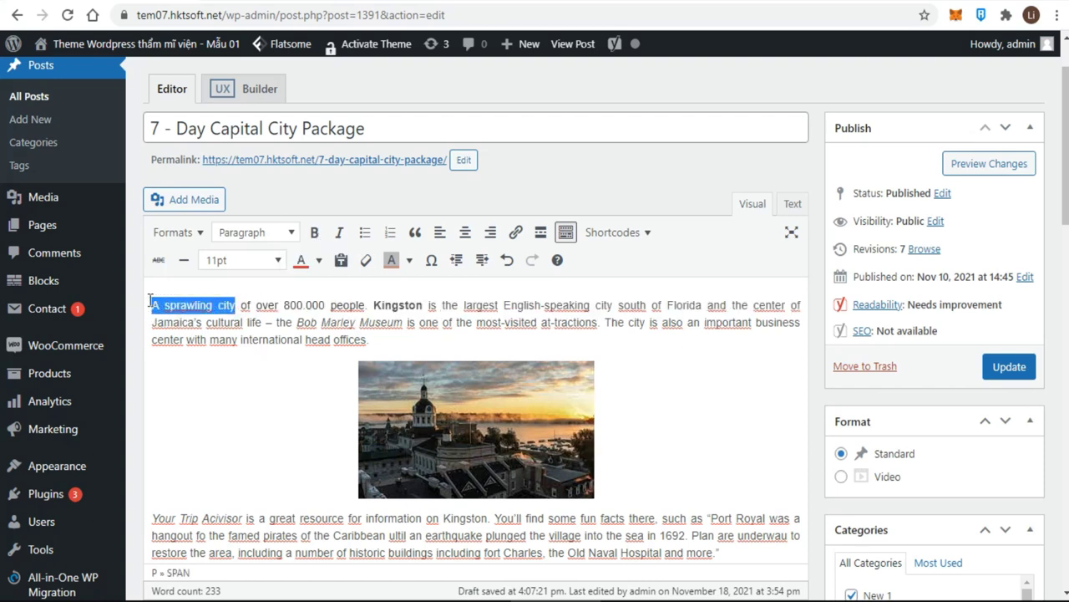
{"action": "left_click", "coordinate": [219, 422]}
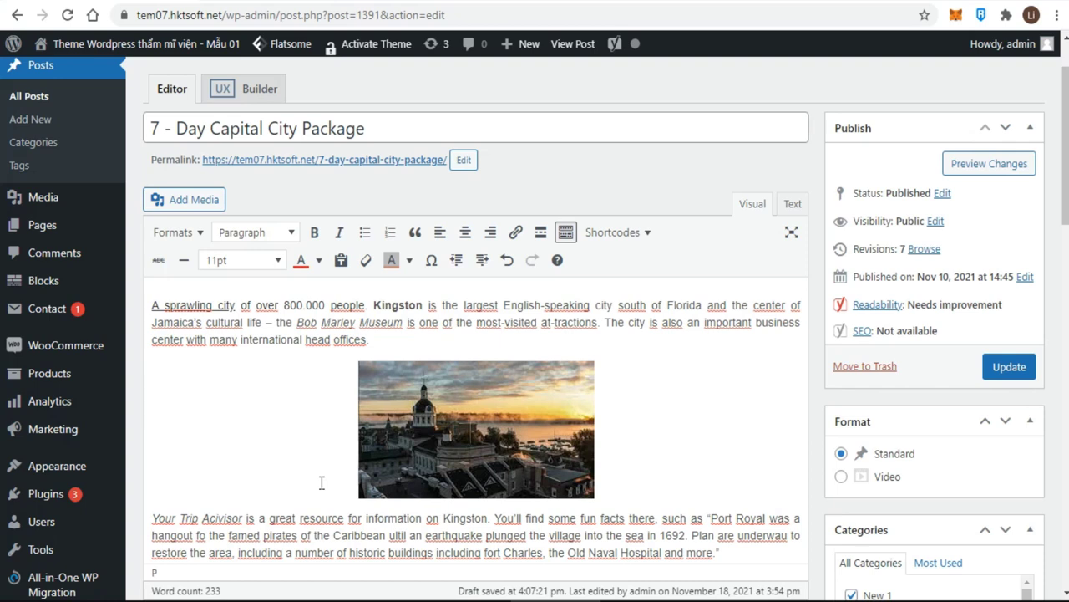
{"action": "key", "text": "ctrl+z"}
{"action": "left_click", "coordinate": [258, 413]}
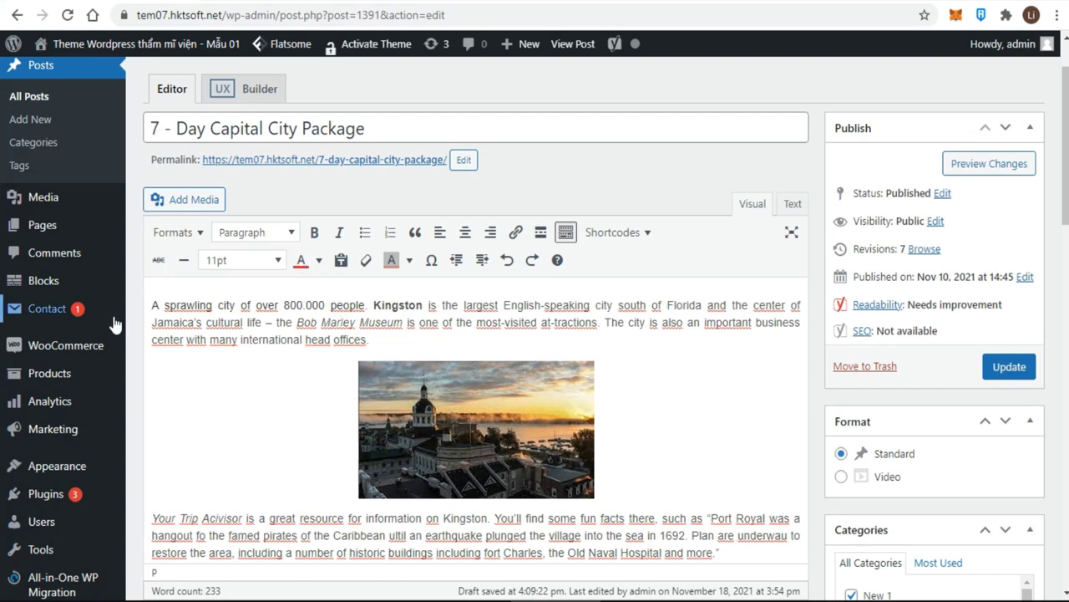
Try colouring the opening phrase red, then yellow, from the Text color menu.
{"action": "left_click", "coordinate": [155, 302]}
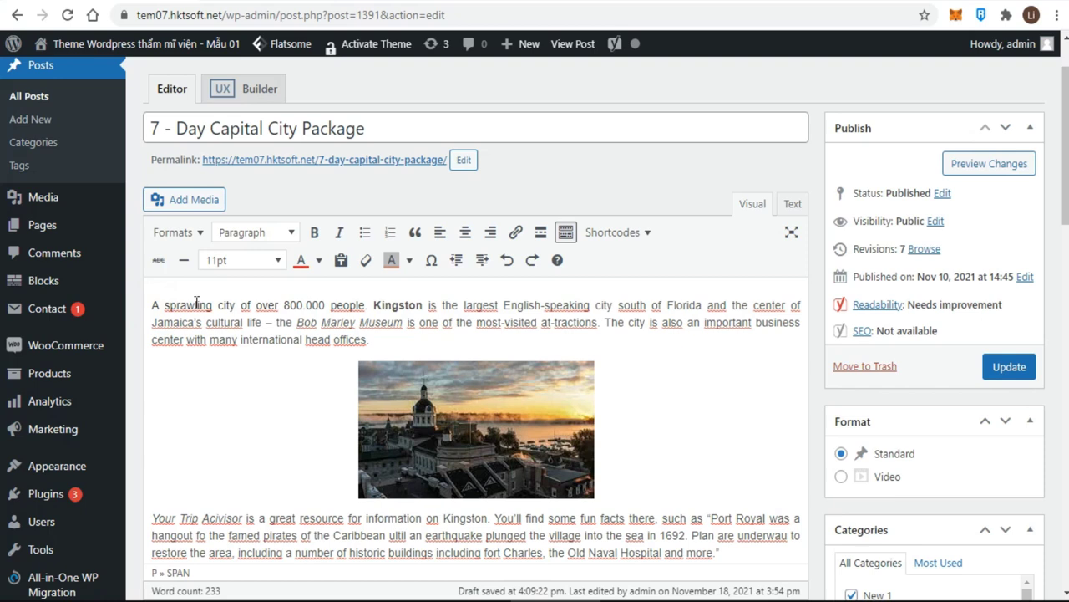
{"action": "left_click_drag", "start_coordinate": [153, 304], "coordinate": [365, 306]}
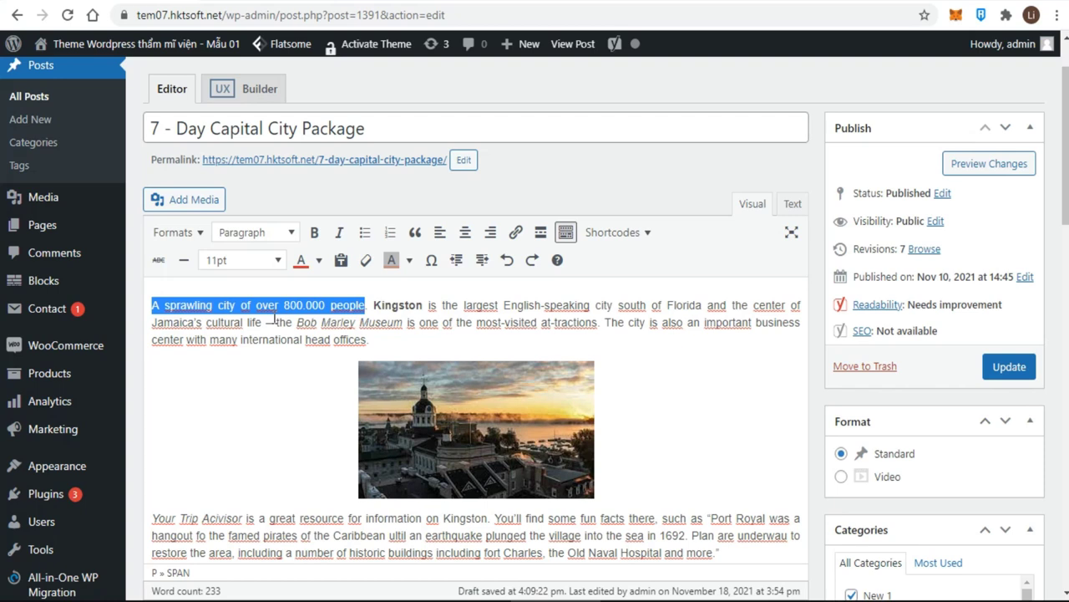
{"action": "left_click", "coordinate": [302, 260]}
{"action": "left_click", "coordinate": [269, 396]}
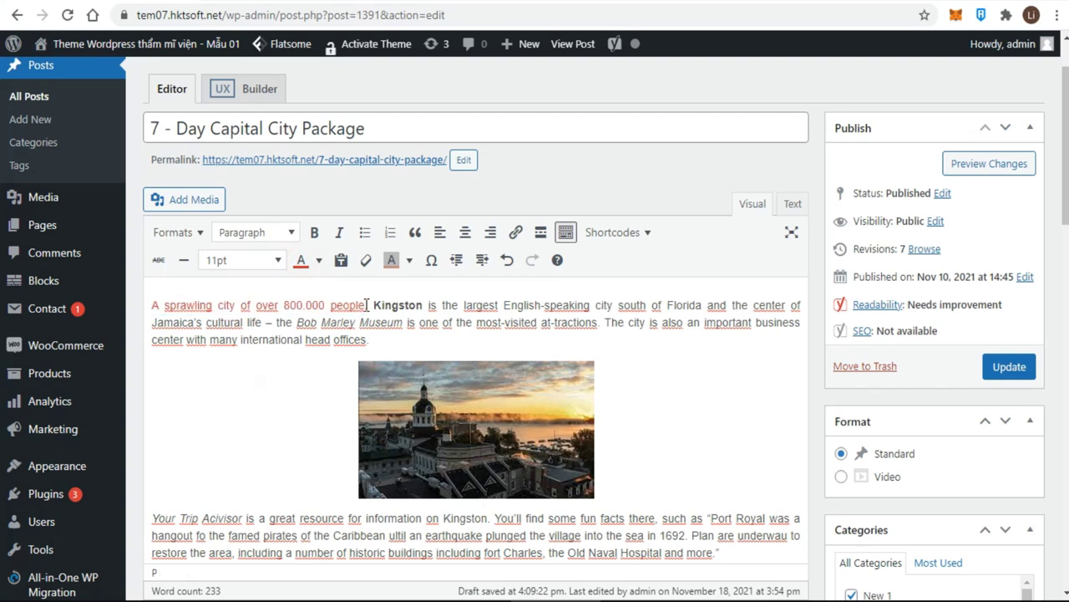
{"action": "left_click_drag", "start_coordinate": [366, 305], "coordinate": [149, 308]}
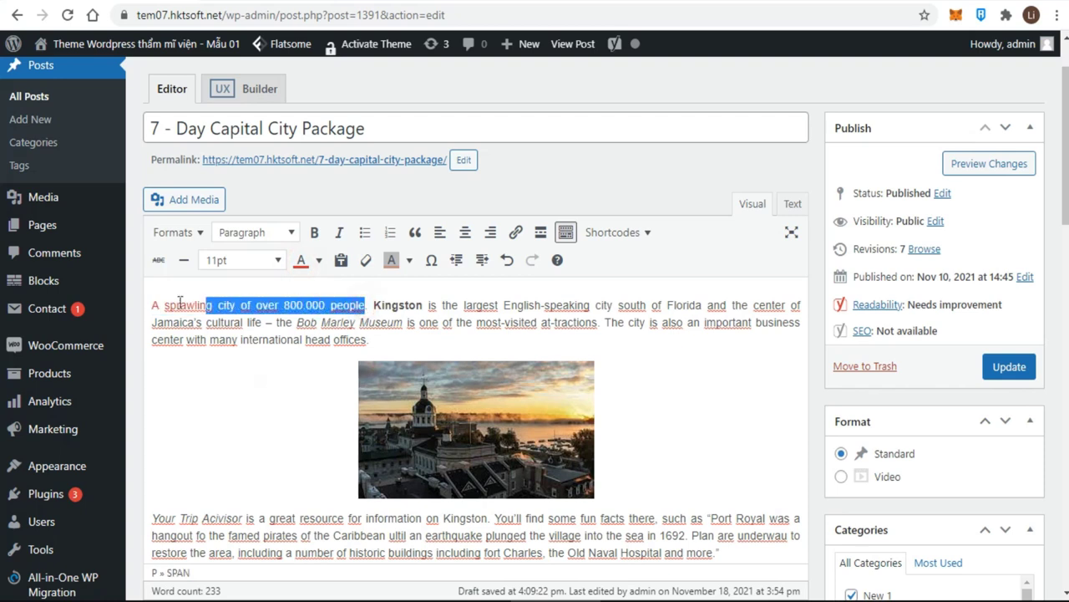
{"action": "left_click", "coordinate": [319, 260]}
{"action": "left_click", "coordinate": [278, 346]}
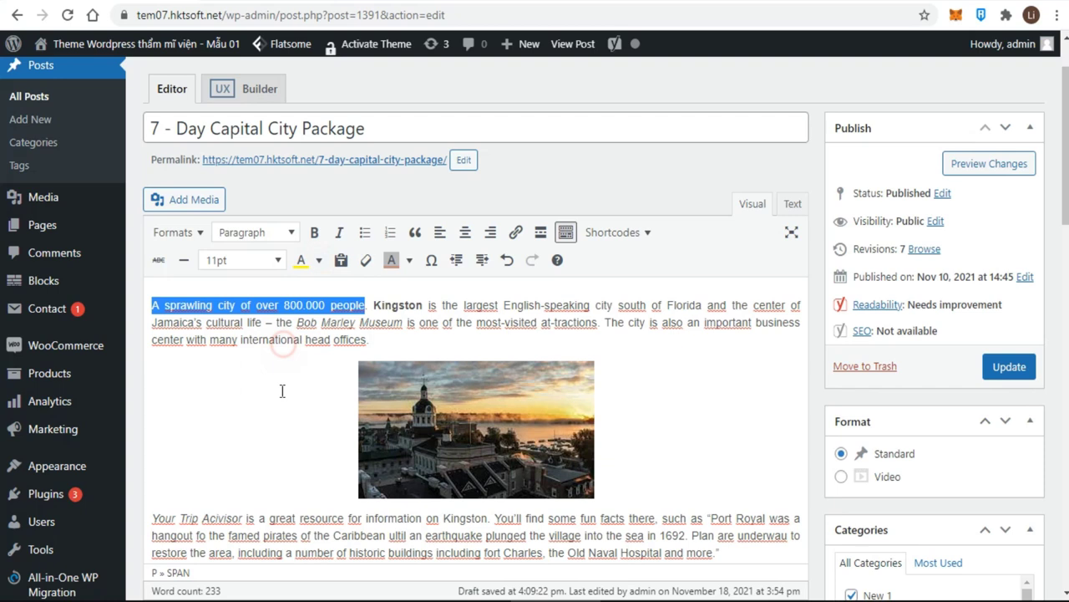
{"action": "left_click", "coordinate": [268, 386]}
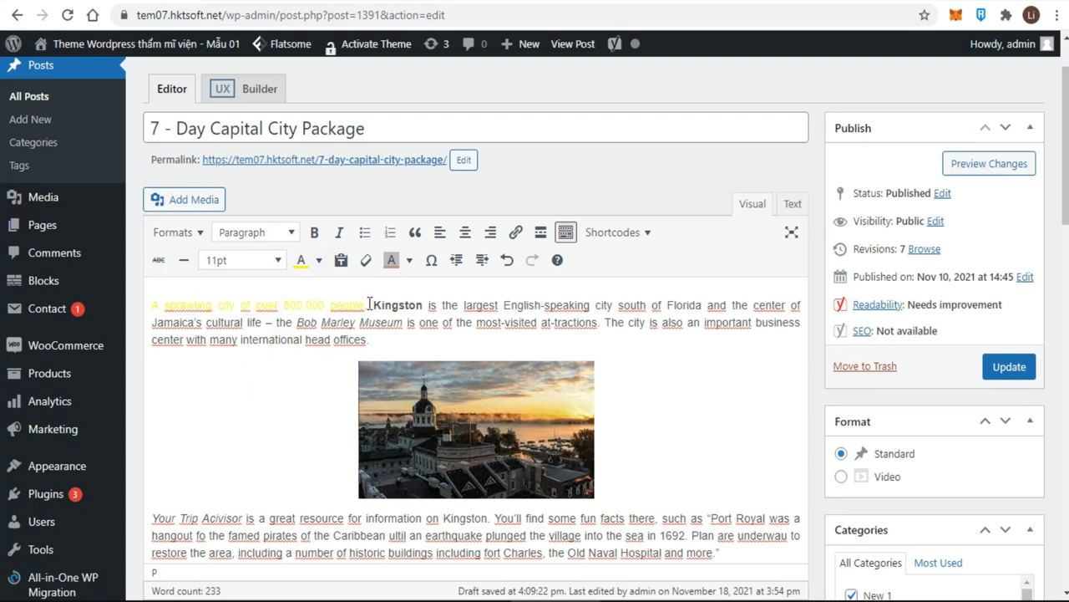
Give 'A sprawling city of over 800.000 people' a custom light green colour.
{"action": "left_click_drag", "start_coordinate": [369, 305], "coordinate": [141, 314]}
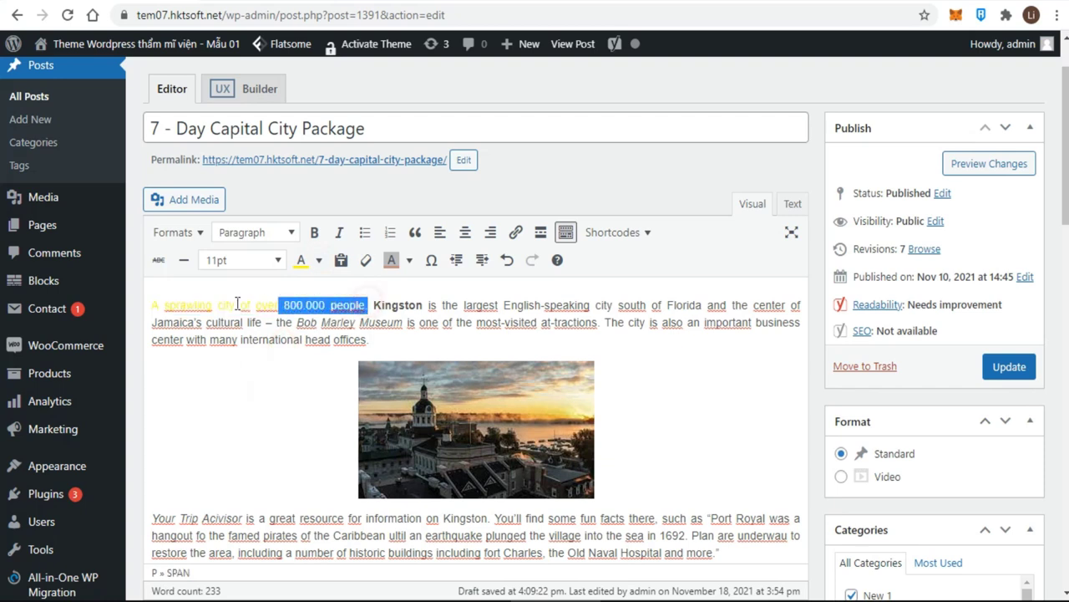
{"action": "left_click", "coordinate": [318, 260]}
{"action": "left_click", "coordinate": [279, 366]}
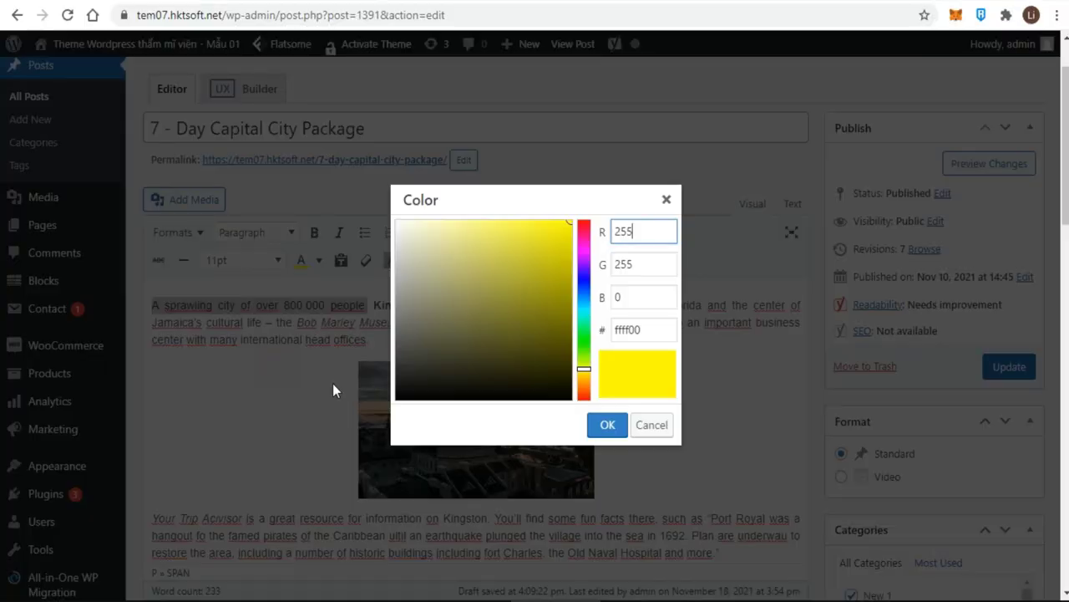
{"action": "left_click", "coordinate": [583, 332]}
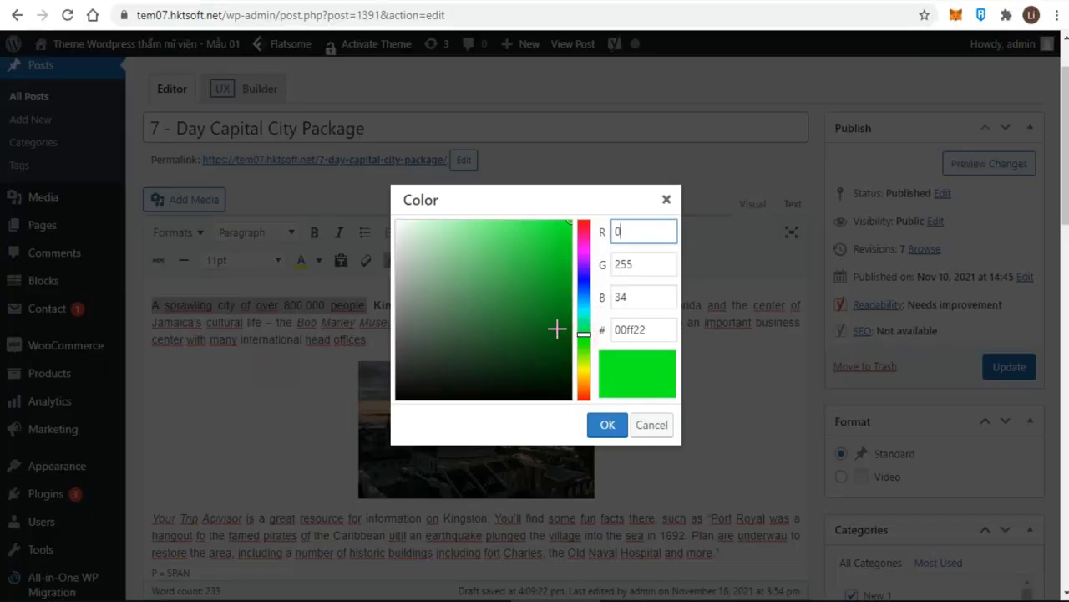
{"action": "left_click", "coordinate": [501, 259]}
{"action": "left_click", "coordinate": [606, 424]}
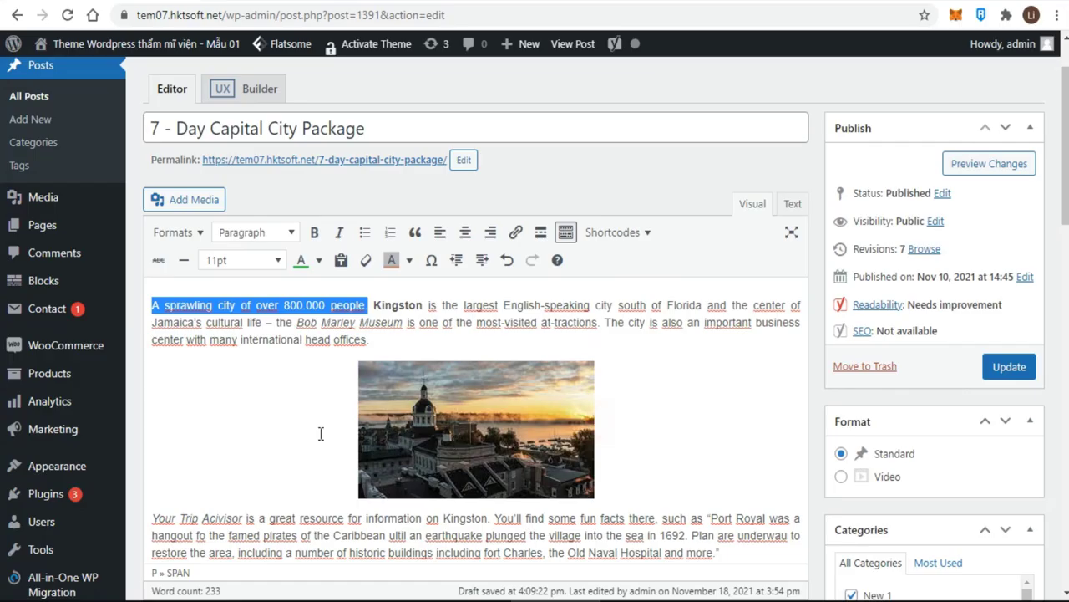
Try left, center and right alignment on the first paragraph, ending left-aligned.
{"action": "left_click", "coordinate": [270, 425]}
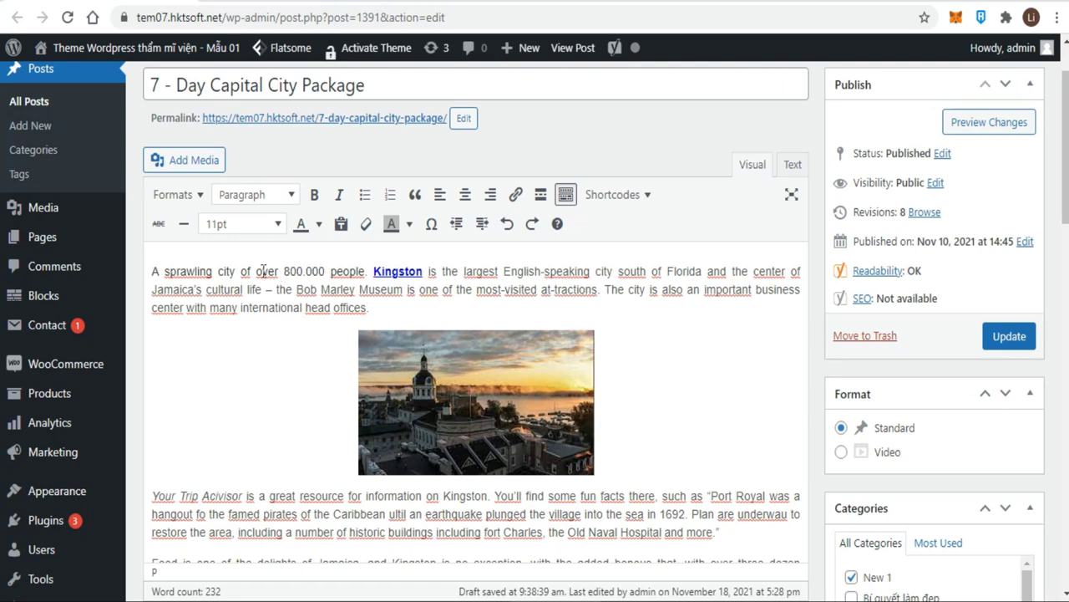
{"action": "left_click", "coordinate": [286, 270]}
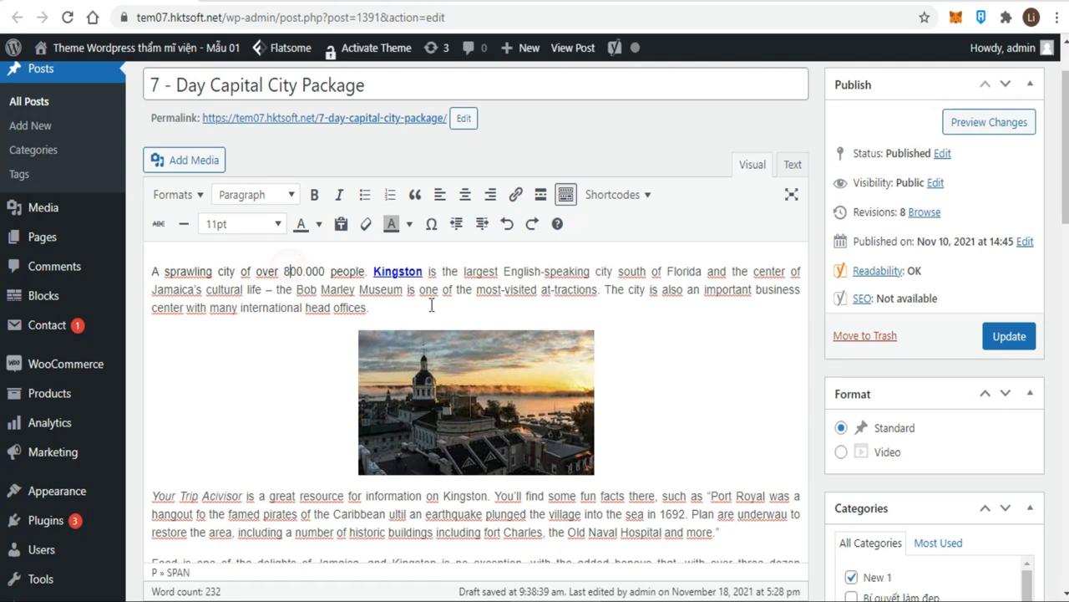
{"action": "left_click", "coordinate": [439, 197]}
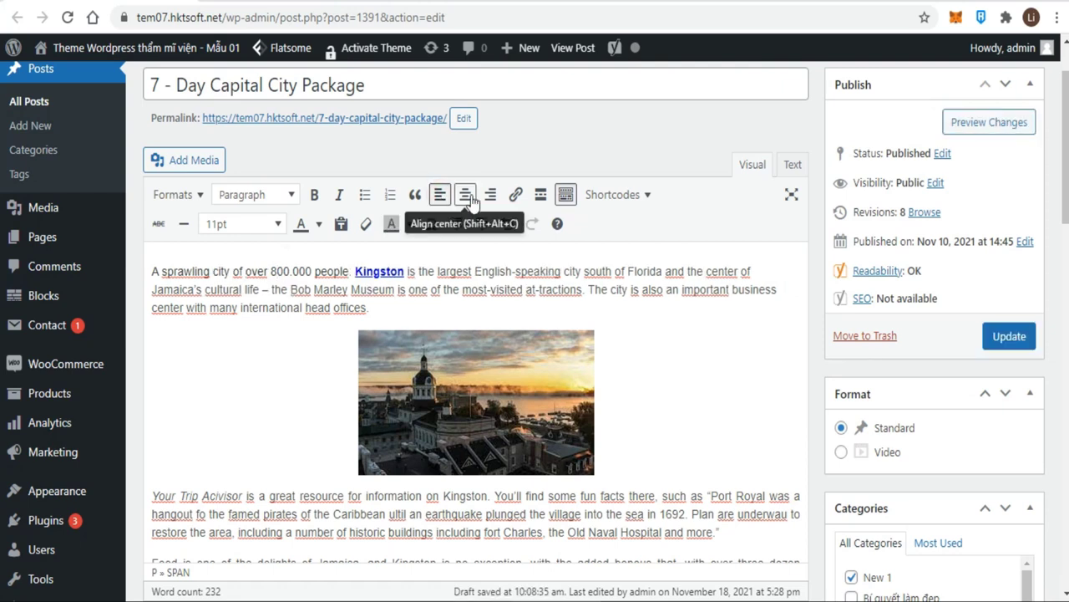
{"action": "left_click", "coordinate": [465, 197]}
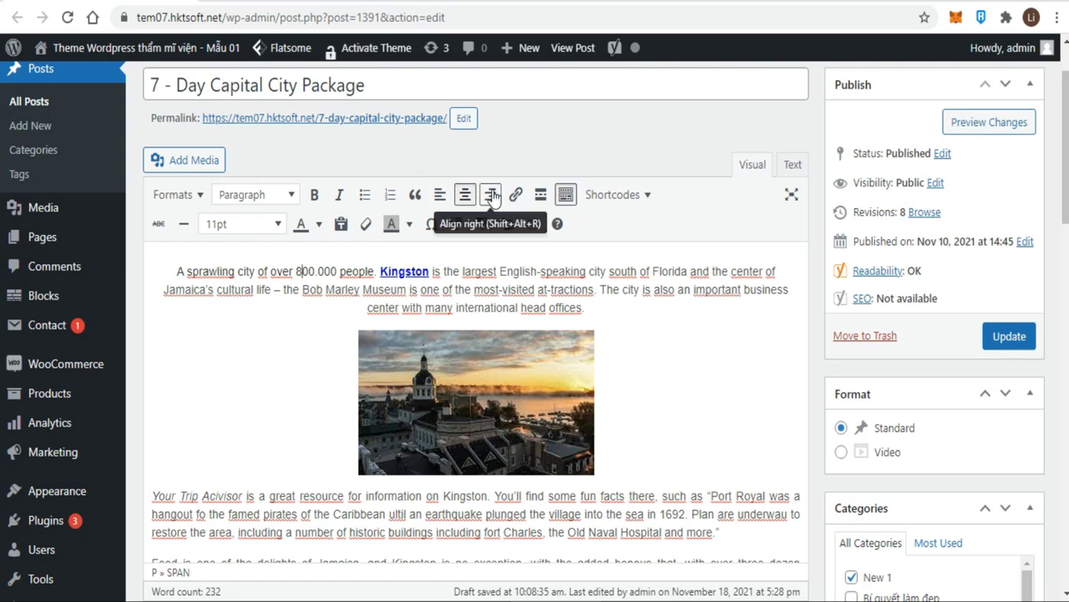
{"action": "left_click", "coordinate": [491, 195]}
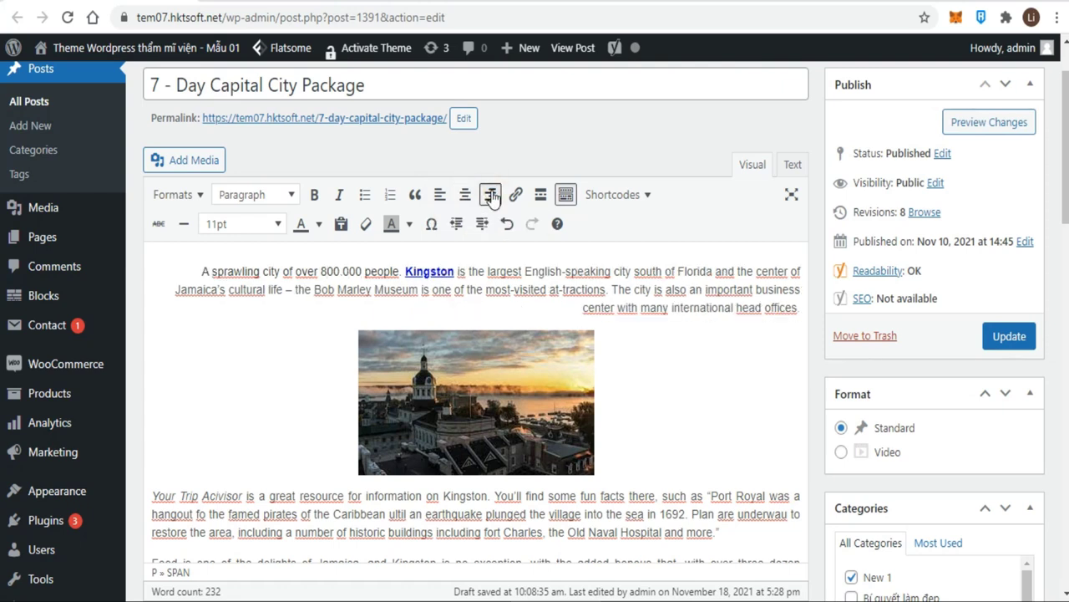
{"action": "left_click", "coordinate": [440, 194]}
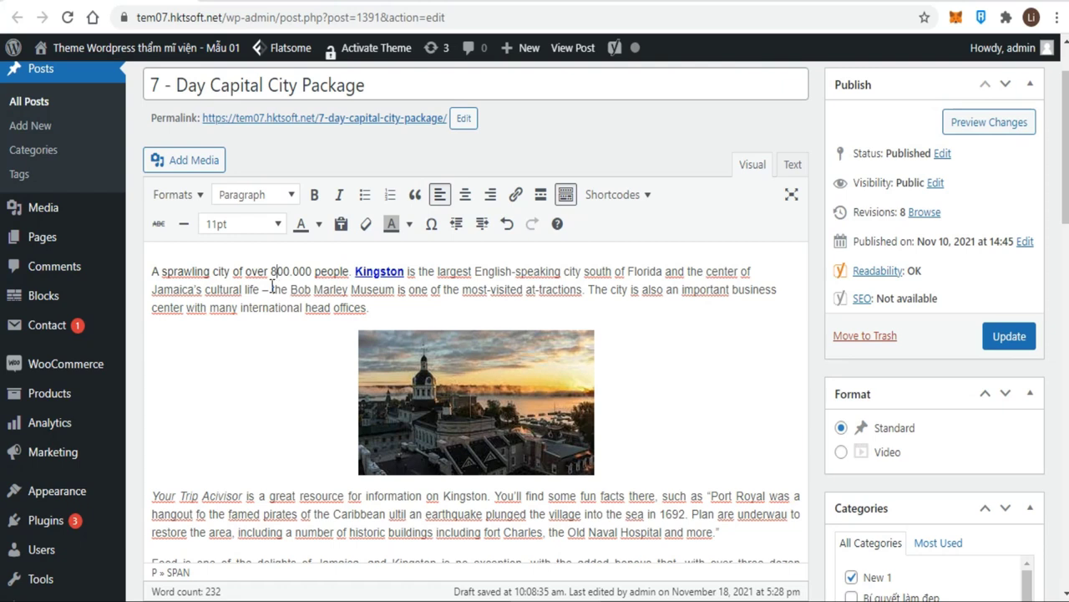
Toggle Blockquote on the Kingston paragraph off and back on, leaving it indented.
{"action": "left_click", "coordinate": [416, 196]}
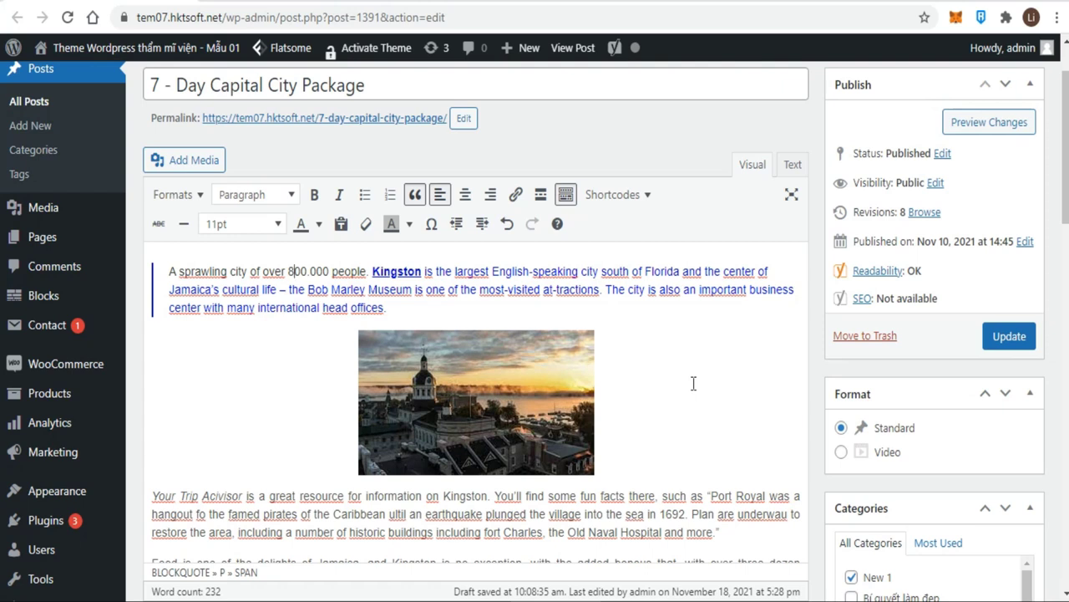
{"action": "left_click", "coordinate": [416, 199]}
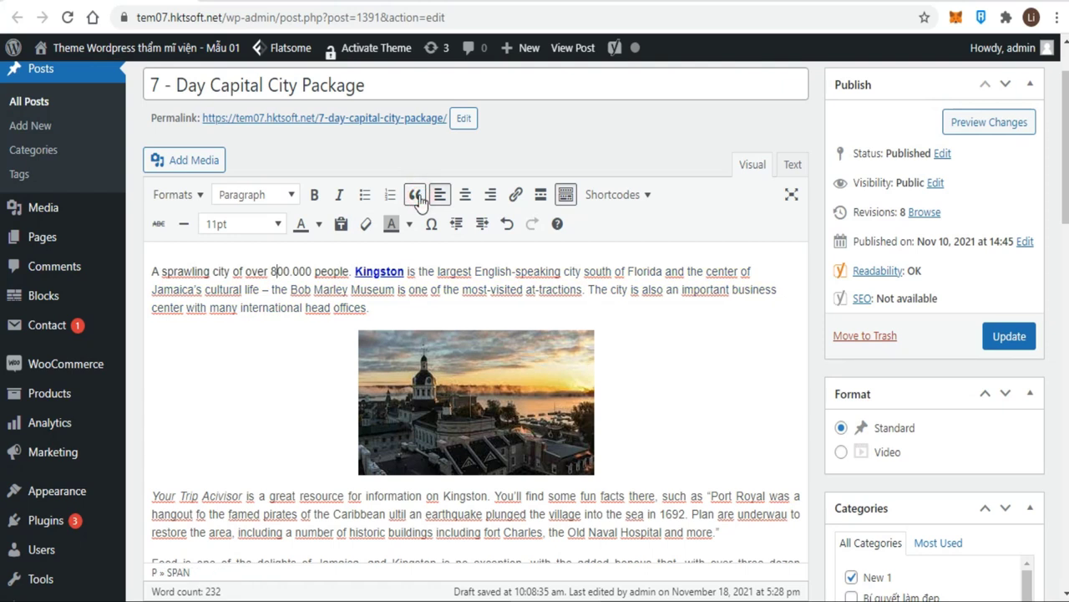
{"action": "left_click", "coordinate": [417, 198]}
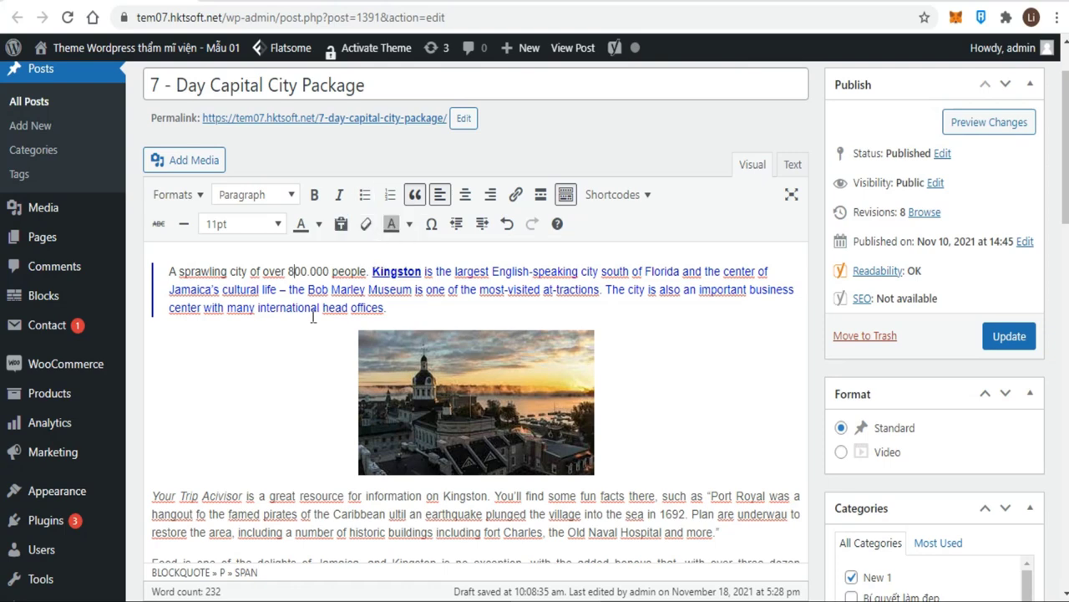
Turn the four dish lines into a bulleted list.
{"action": "scroll", "coordinate": [309, 401], "scroll_direction": "down", "scroll_amount": 5}
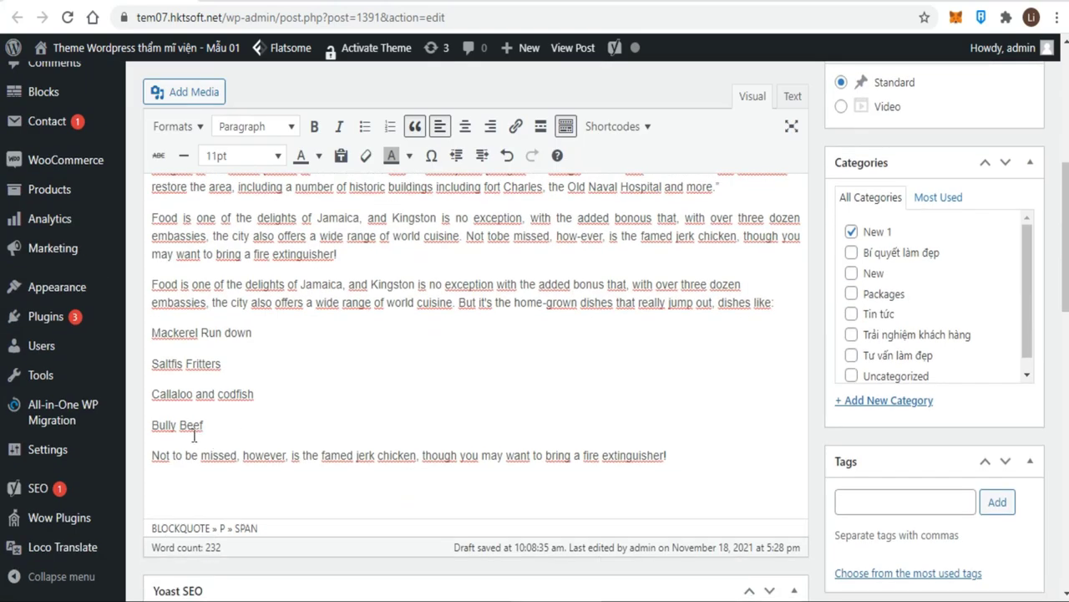
{"action": "left_click_drag", "start_coordinate": [207, 425], "coordinate": [130, 338]}
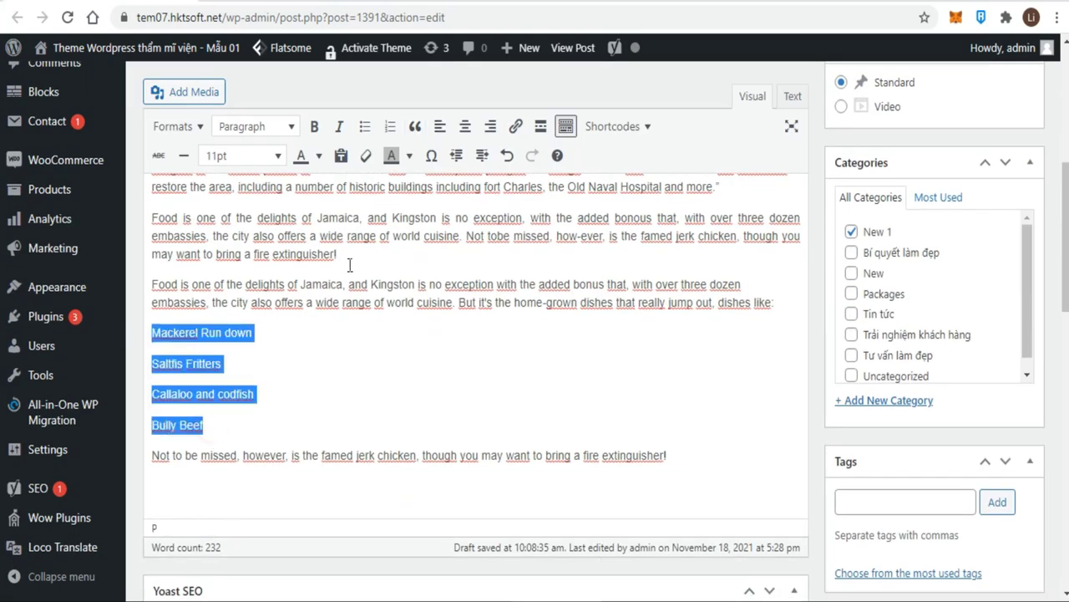
{"action": "left_click", "coordinate": [364, 126]}
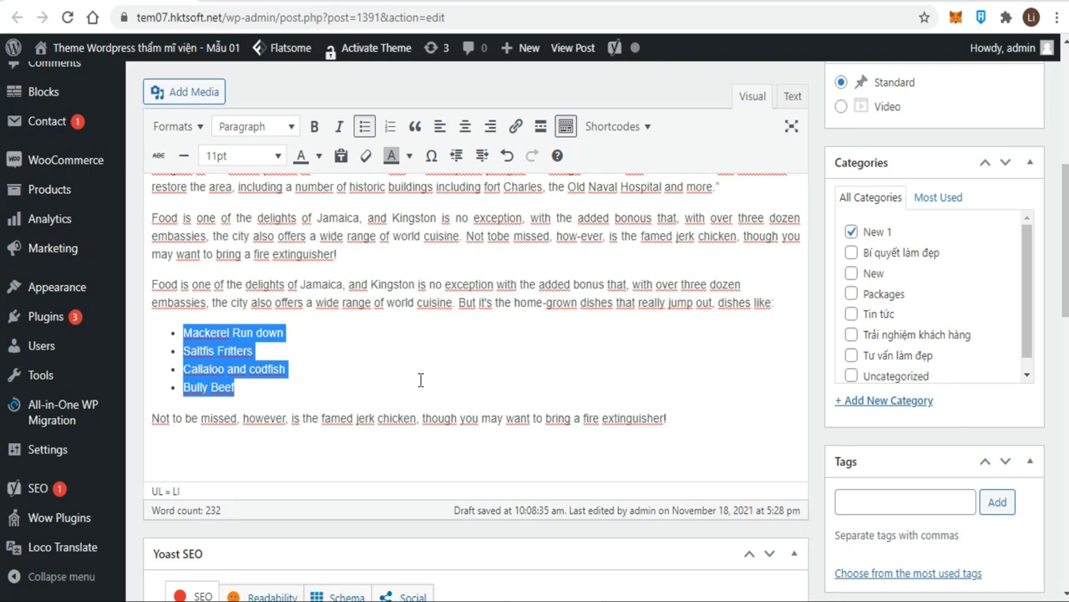
Add a bulleted list with 'Test 1' and 'Test 2' after the closing paragraph, then end the list.
{"action": "left_click", "coordinate": [692, 418]}
{"action": "key", "text": "Return"}
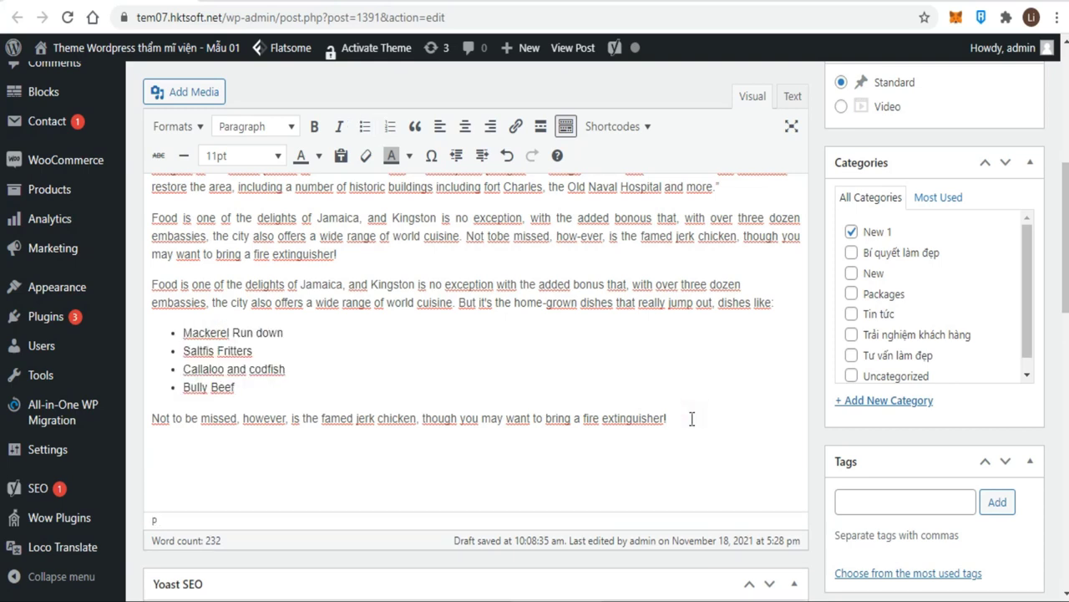
{"action": "left_click", "coordinate": [364, 126]}
{"action": "type", "text": "T"}
{"action": "type", "text": "ê"}
{"action": "type", "text": "st"}
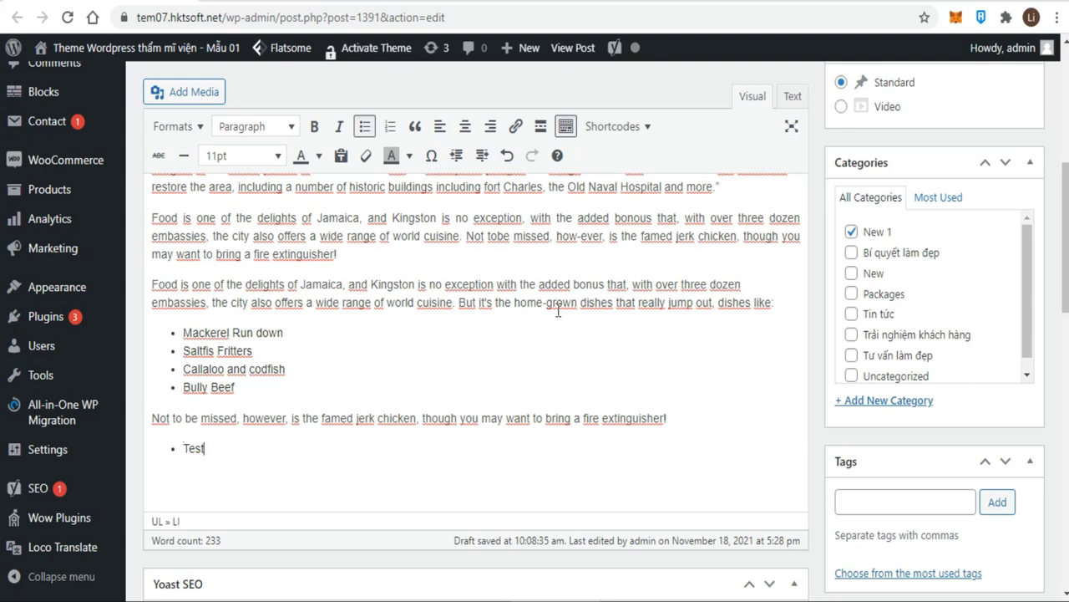
{"action": "type", "text": " 1"}
{"action": "key", "text": "Return"}
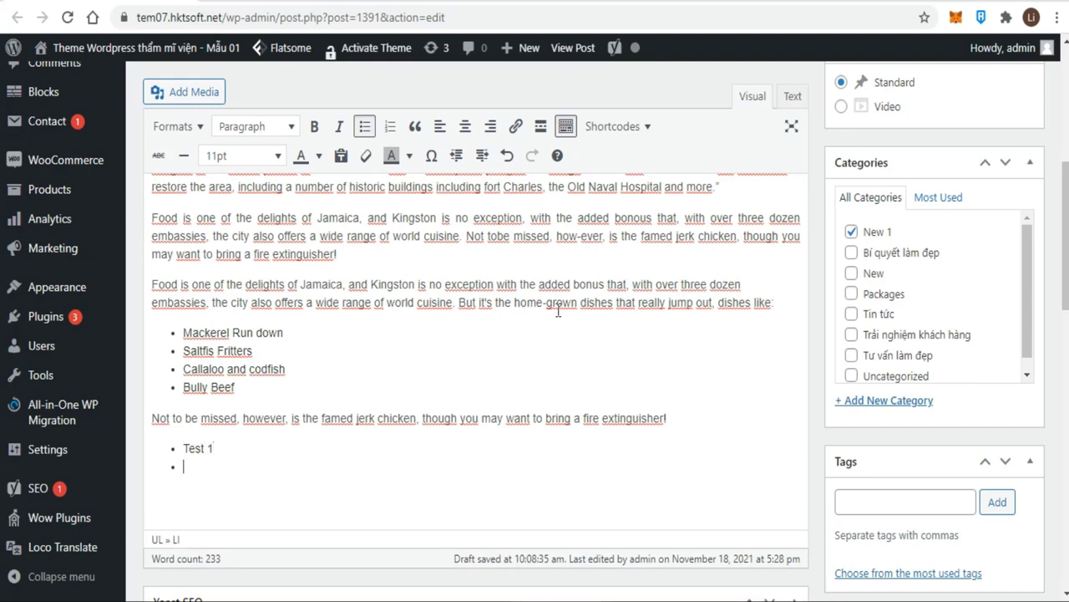
{"action": "type", "text": "Test"}
{"action": "type", "text": " 2"}
{"action": "key", "text": "Return"}
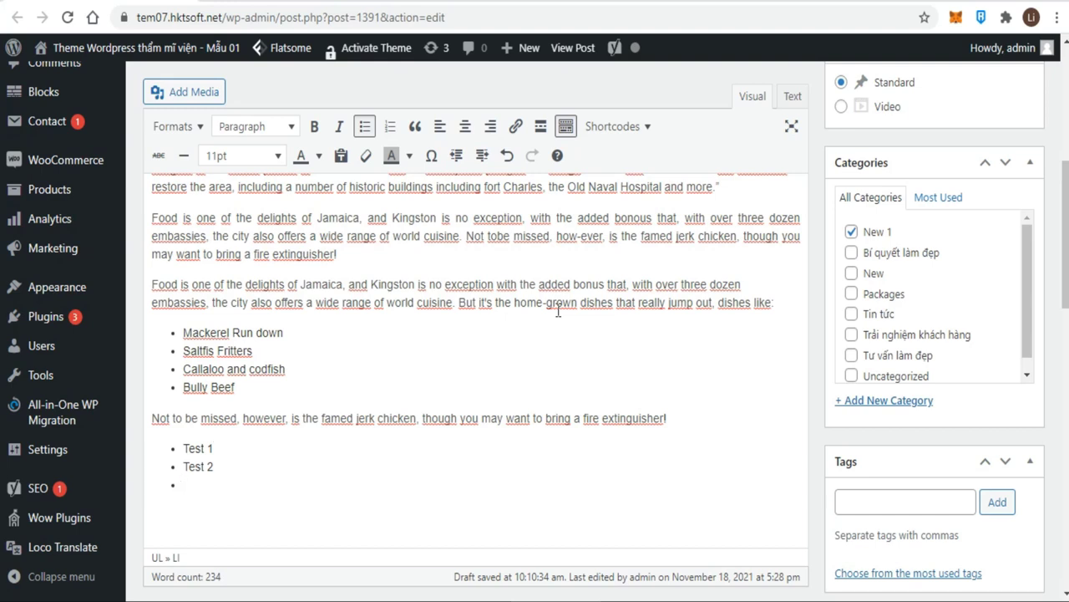
{"action": "left_click", "coordinate": [365, 130]}
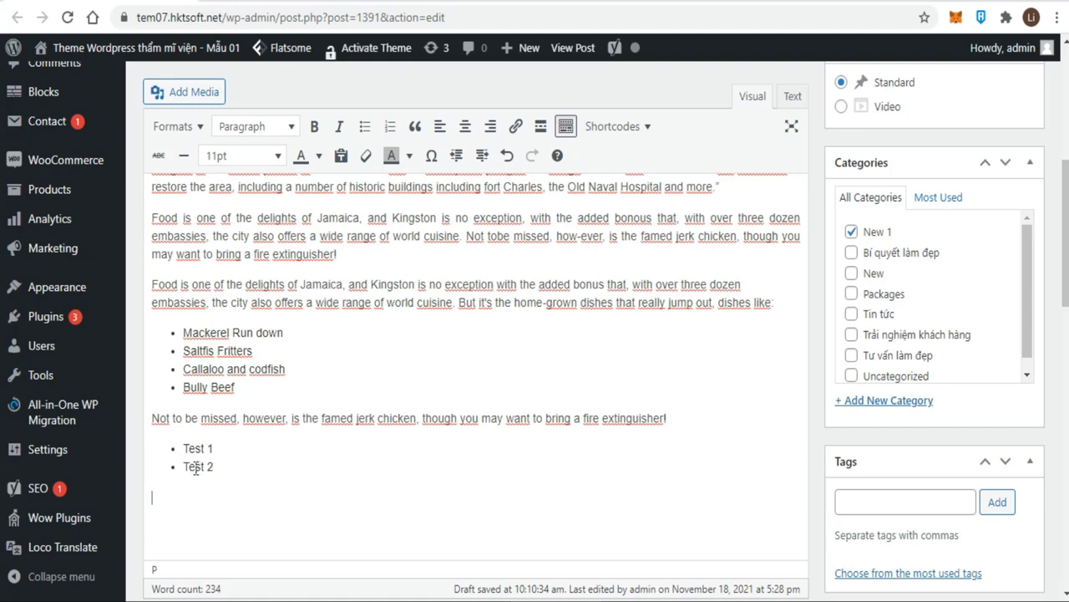
{"action": "left_click", "coordinate": [195, 468]}
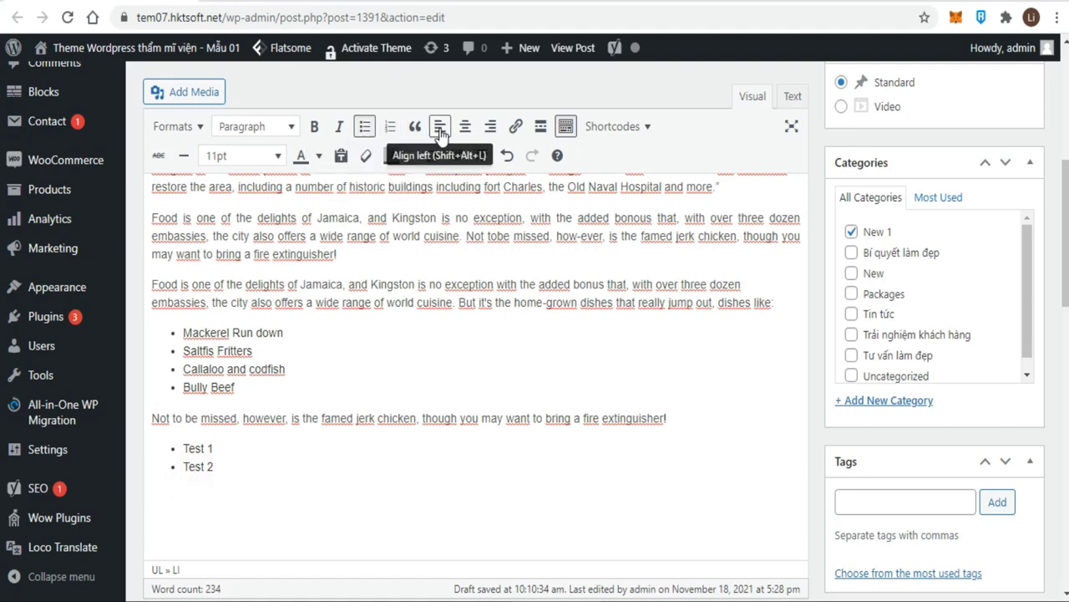
{"action": "left_click", "coordinate": [567, 128]}
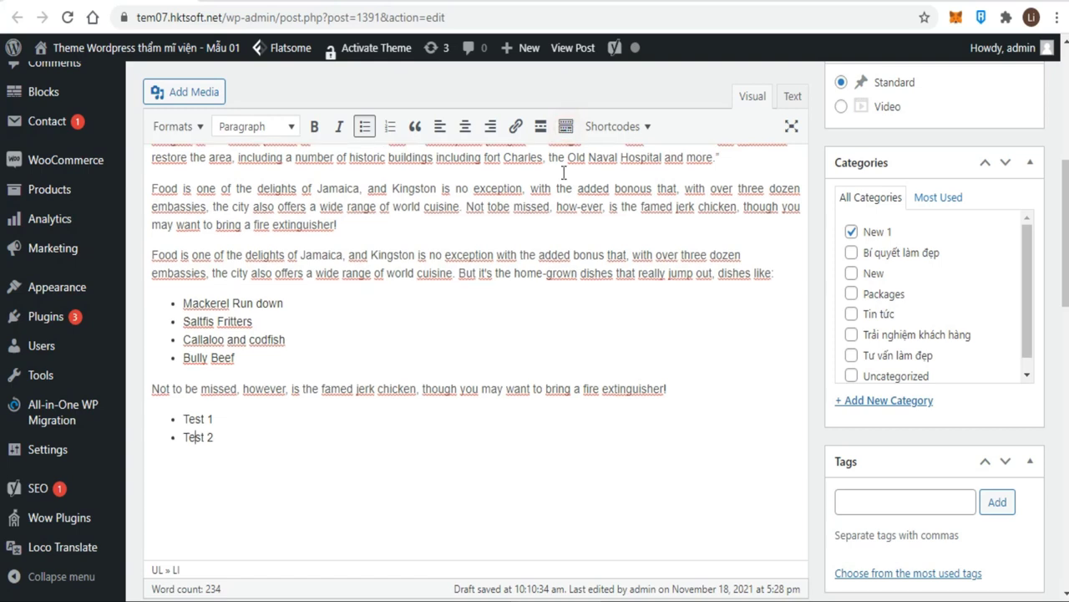
{"action": "left_click", "coordinate": [565, 127]}
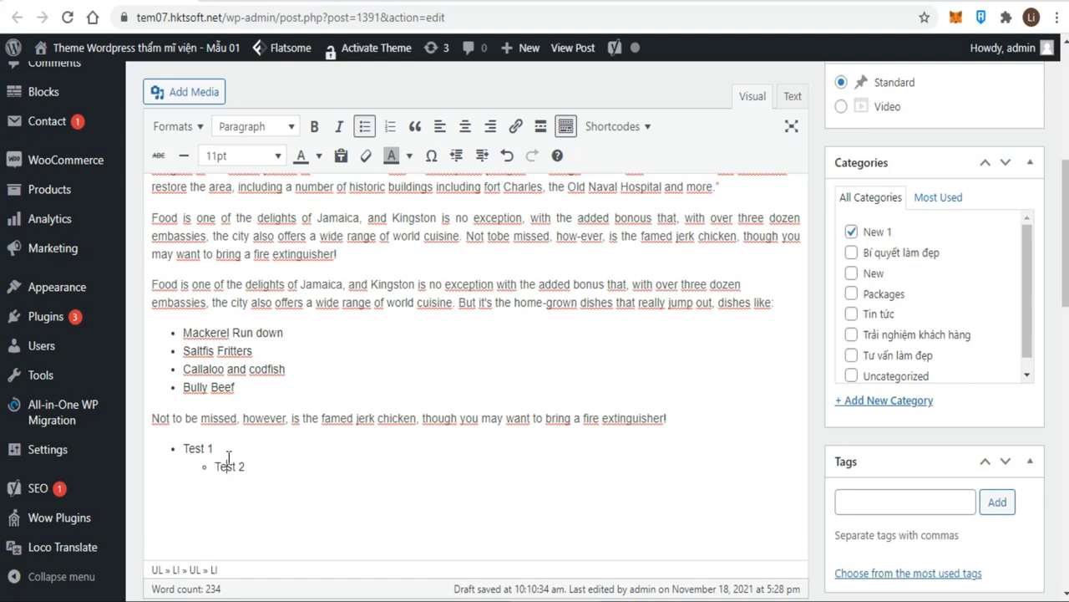
{"action": "left_click", "coordinate": [456, 159]}
{"action": "scroll", "coordinate": [411, 498], "scroll_direction": "down", "scroll_amount": 2}
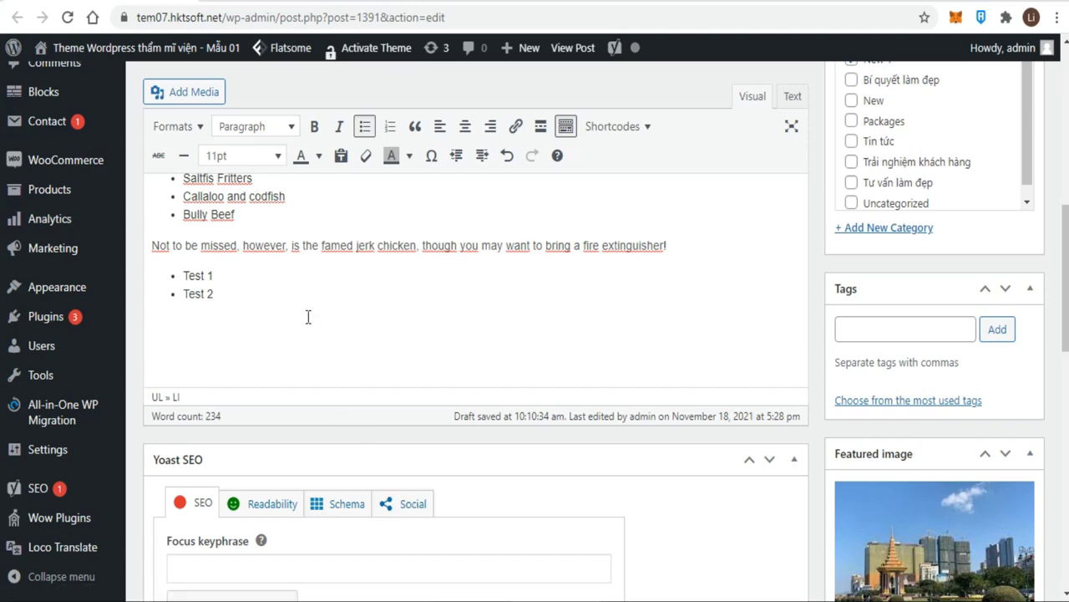
Remove the blockquote from the opening Kingston paragraph with Shift+Alt+Q.
{"action": "scroll", "coordinate": [308, 315], "scroll_direction": "up", "scroll_amount": 10}
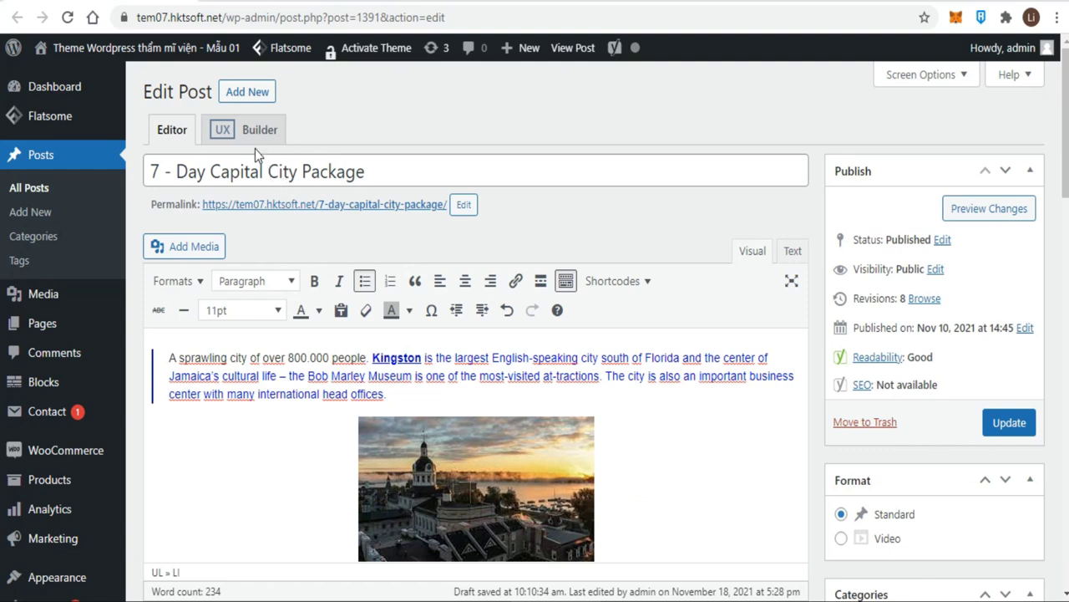
{"action": "left_click", "coordinate": [293, 284]}
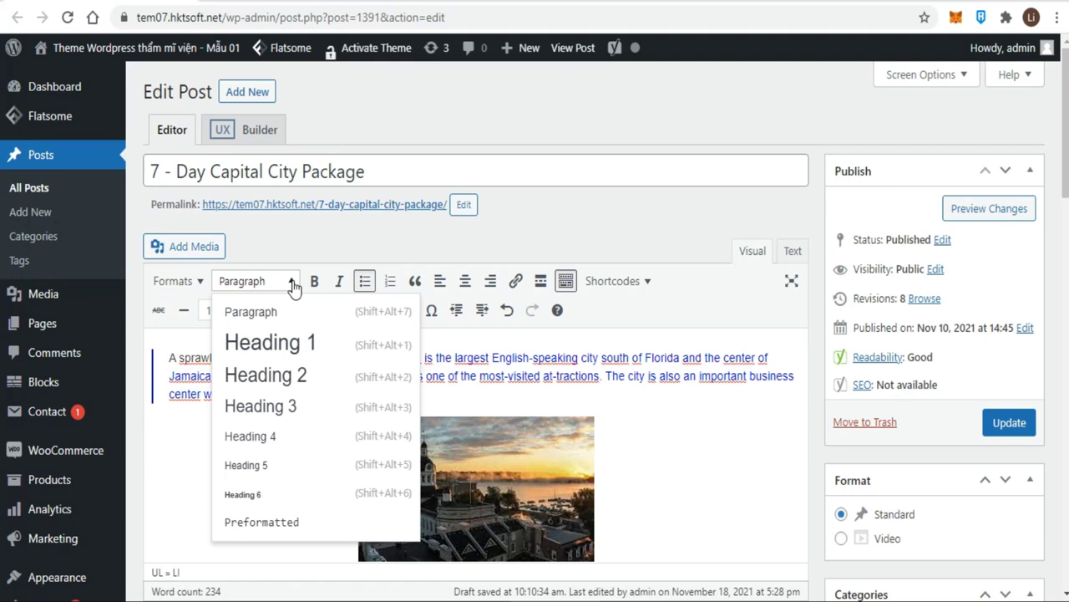
{"action": "left_click", "coordinate": [292, 284]}
{"action": "left_click", "coordinate": [253, 360]}
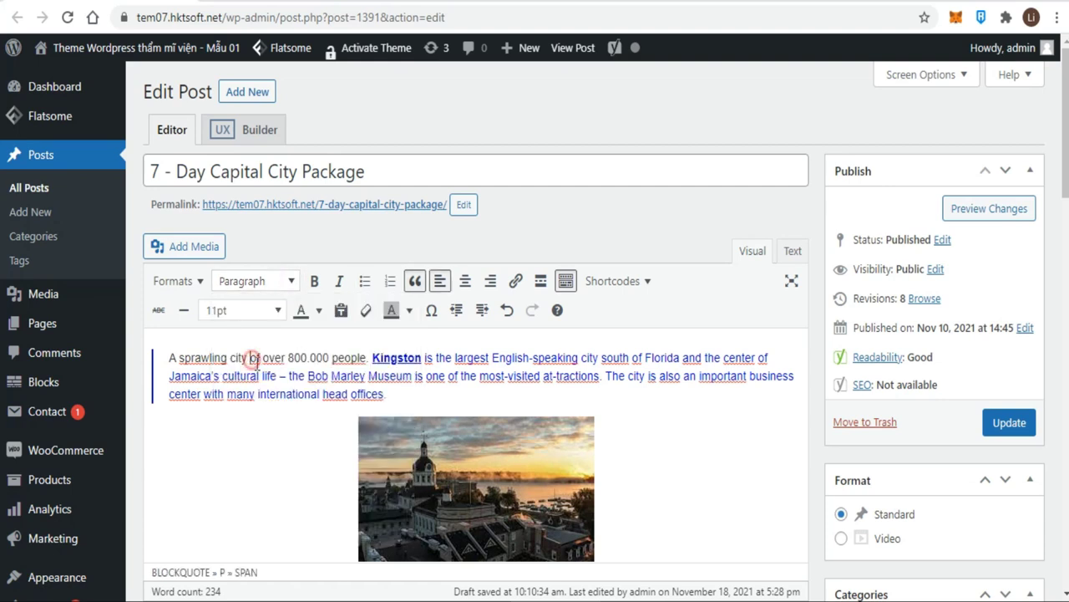
{"action": "key", "text": "shift+alt+q"}
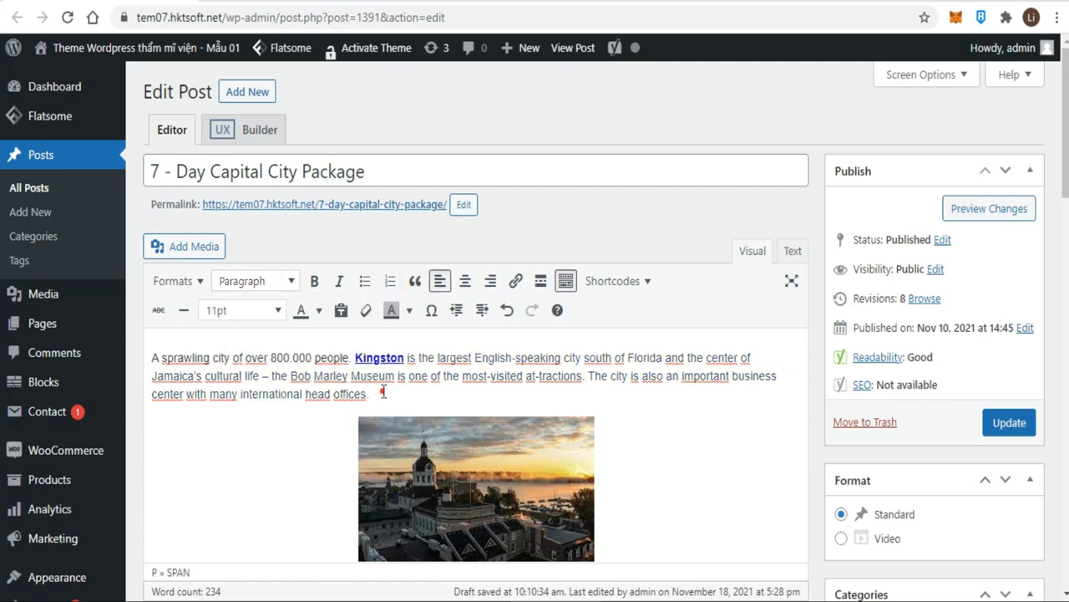
{"action": "left_click", "coordinate": [383, 393]}
{"action": "left_click", "coordinate": [372, 393]}
{"action": "left_click", "coordinate": [151, 356], "text": "shift"}
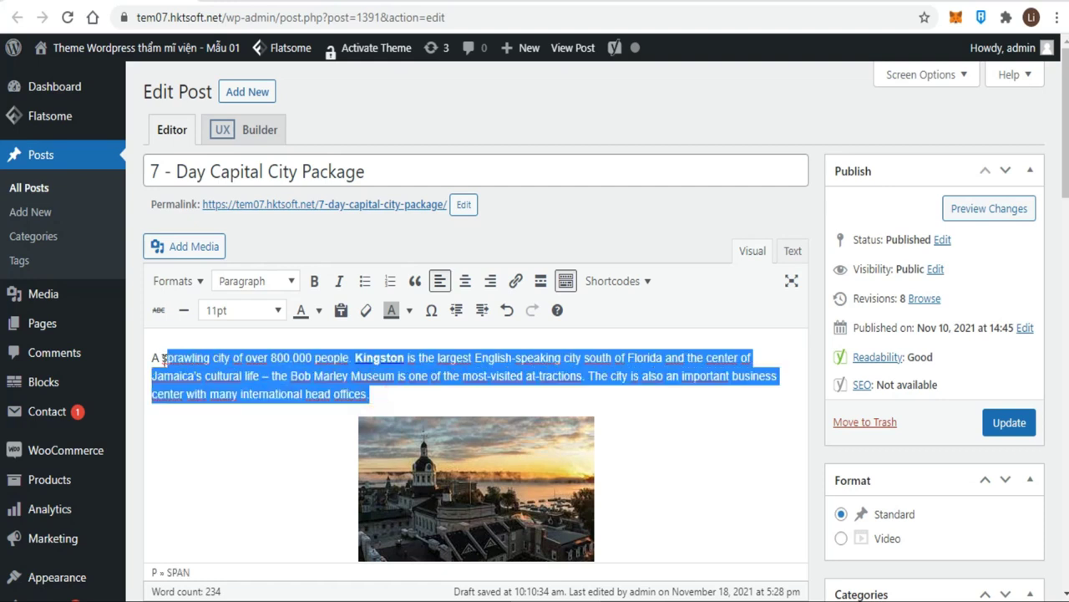
{"action": "left_click", "coordinate": [288, 284]}
{"action": "left_click", "coordinate": [254, 309]}
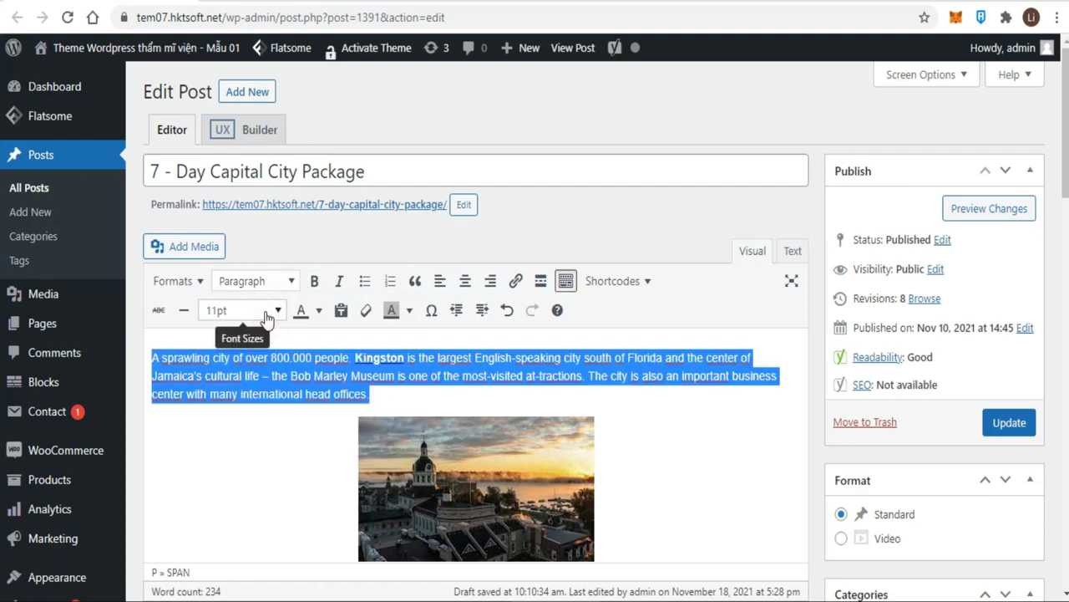
{"action": "left_click", "coordinate": [391, 395]}
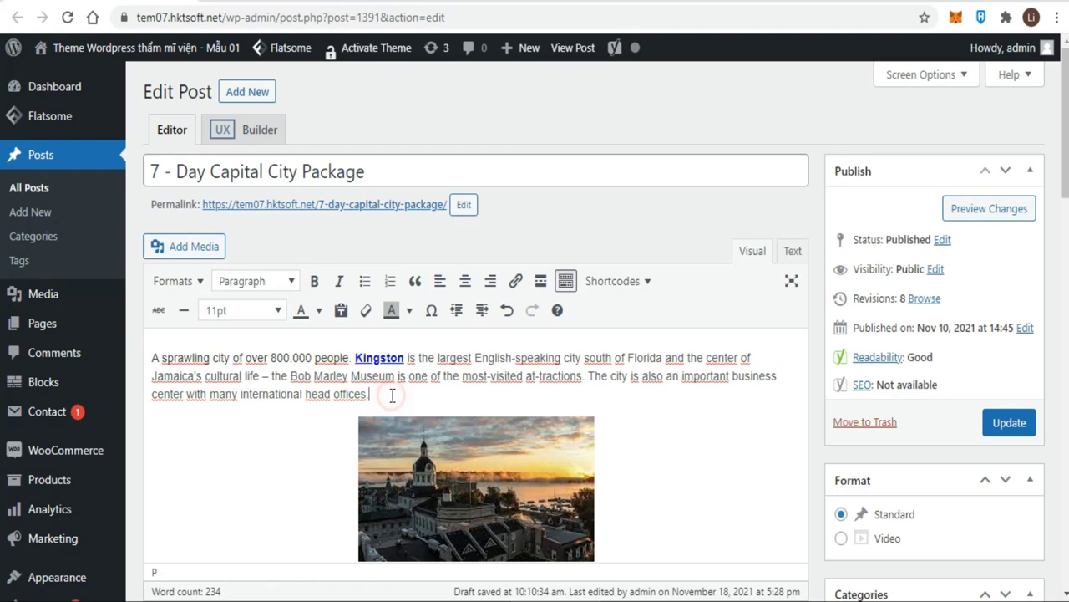
Format the Your Trip Acivisor paragraph below the sunset photo as Preformatted.
{"action": "scroll", "coordinate": [390, 395], "scroll_direction": "down", "scroll_amount": 2}
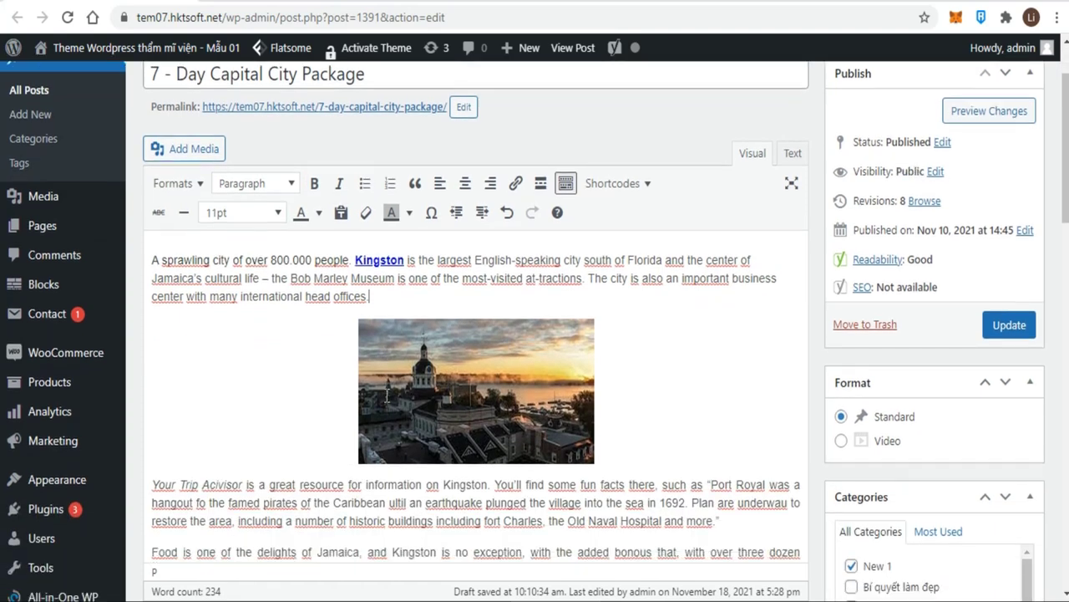
{"action": "scroll", "coordinate": [387, 396], "scroll_direction": "down", "scroll_amount": 3}
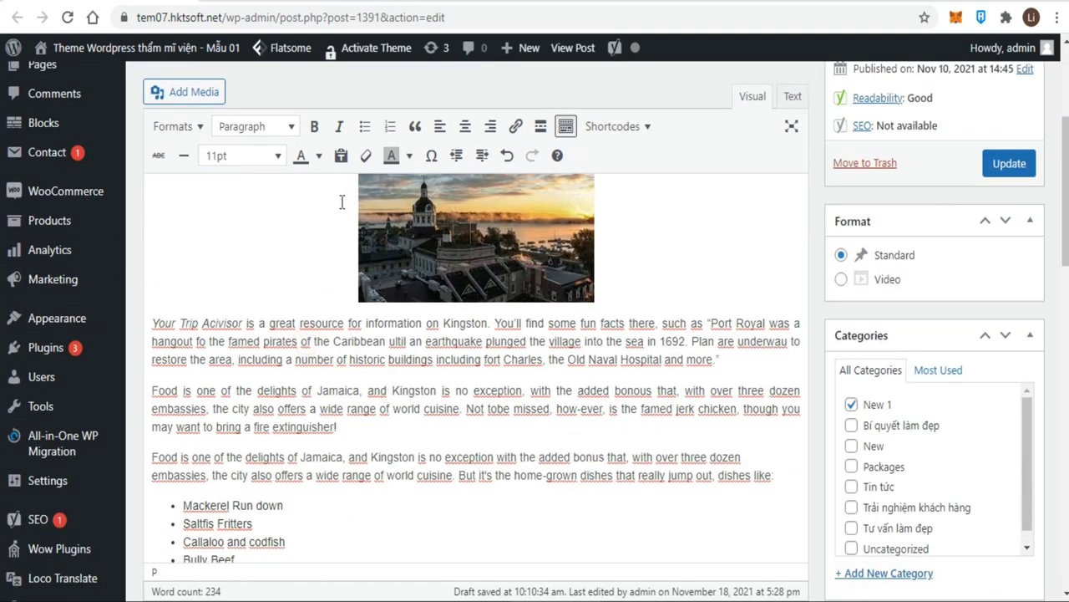
{"action": "left_click", "coordinate": [242, 129]}
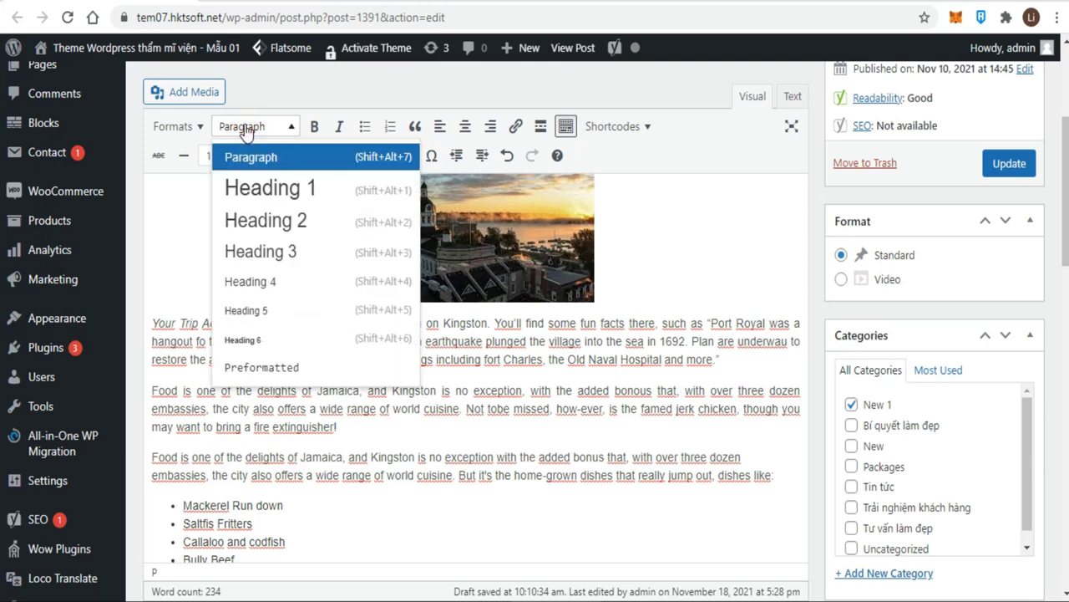
{"action": "left_click", "coordinate": [250, 158]}
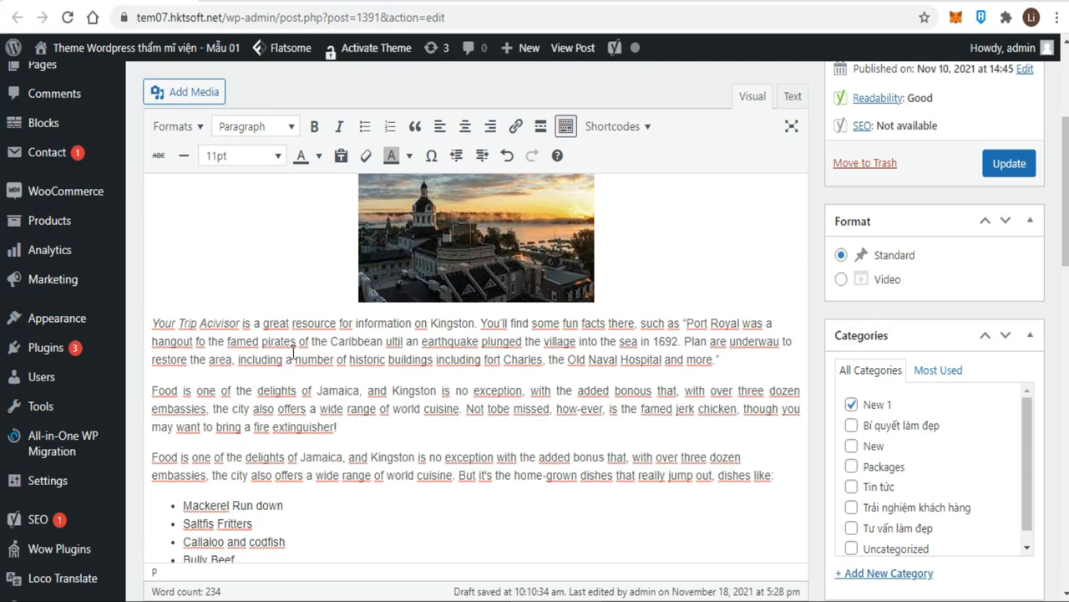
{"action": "left_click", "coordinate": [289, 127]}
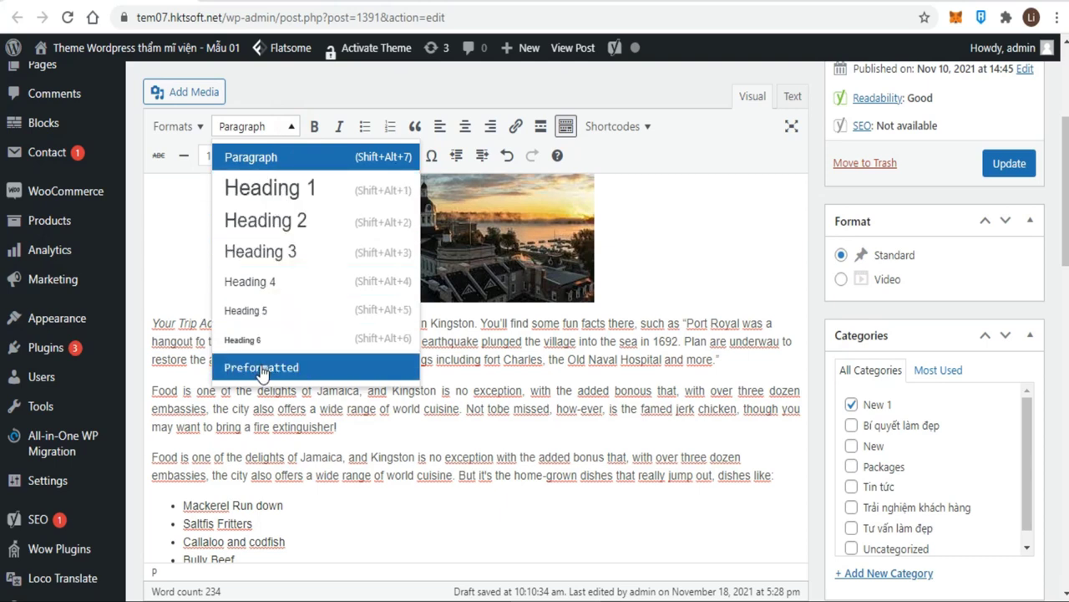
{"action": "left_click", "coordinate": [358, 372]}
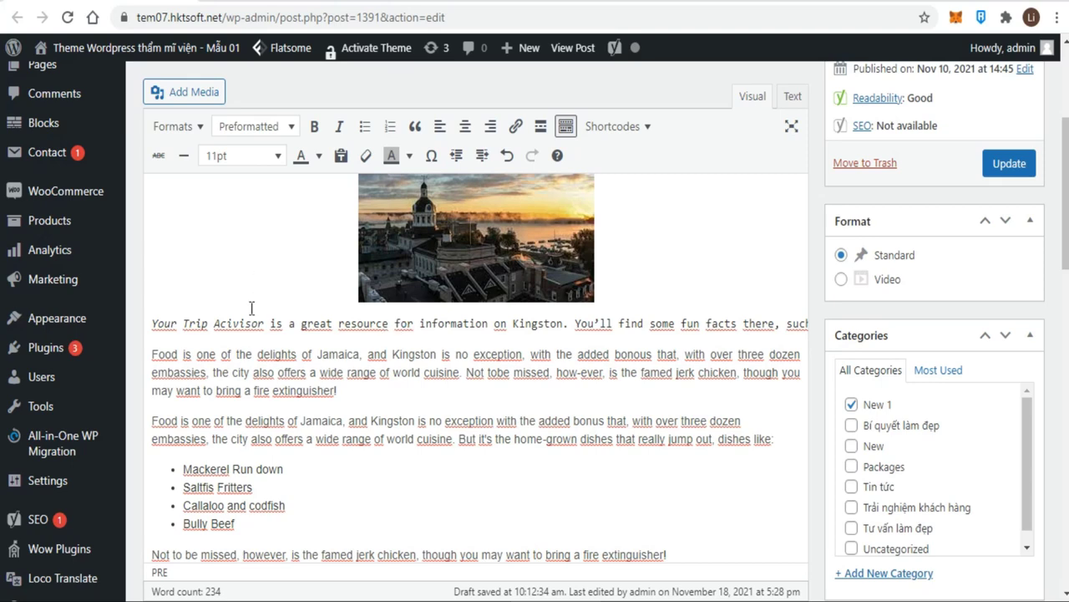
Type 'Heading 1' and 'Heading 2' on two new lines above the opening paragraph.
{"action": "scroll", "coordinate": [251, 308], "scroll_direction": "up", "scroll_amount": 3}
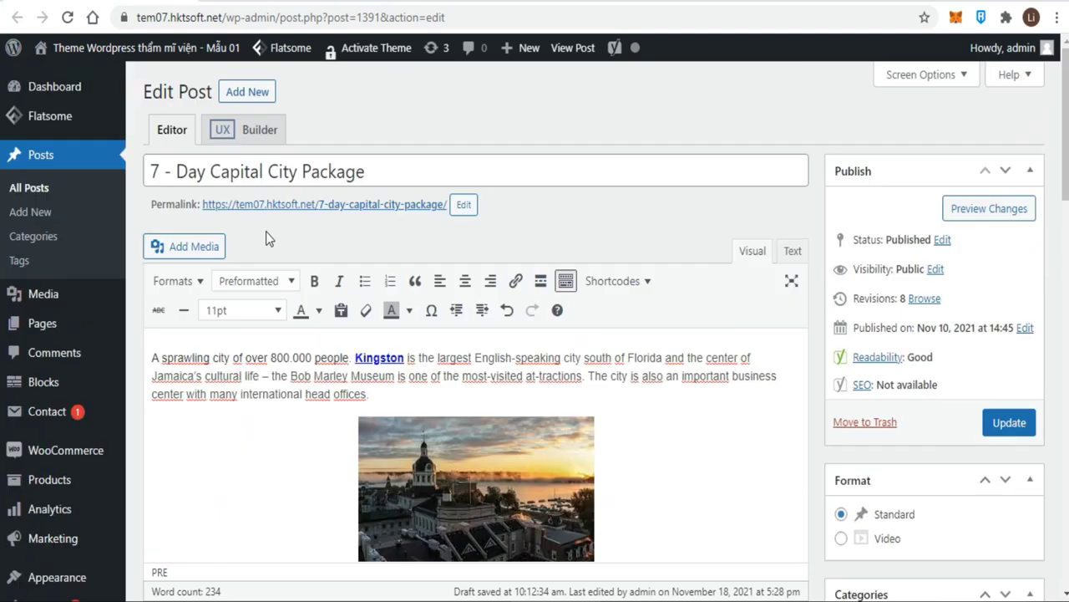
{"action": "left_click", "coordinate": [289, 282]}
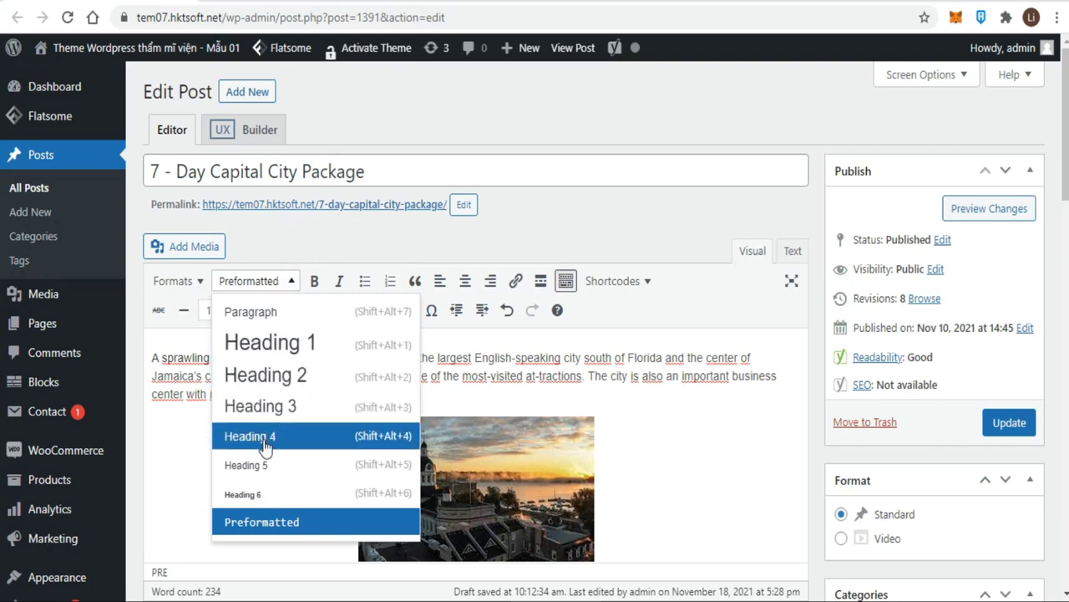
{"action": "left_click", "coordinate": [151, 359]}
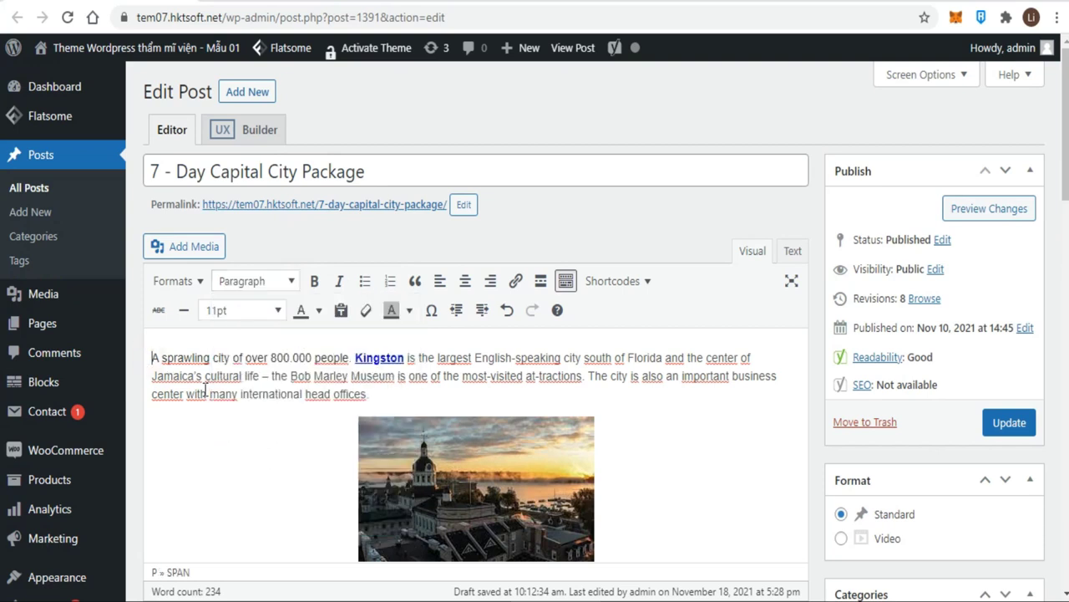
{"action": "key", "text": "Return"}
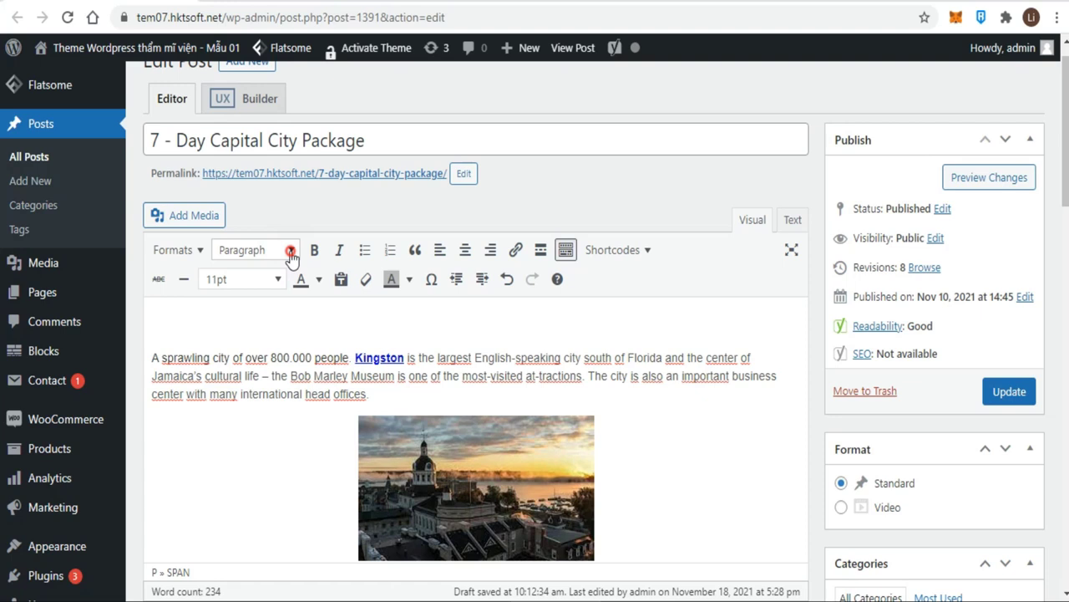
{"action": "left_click", "coordinate": [290, 251]}
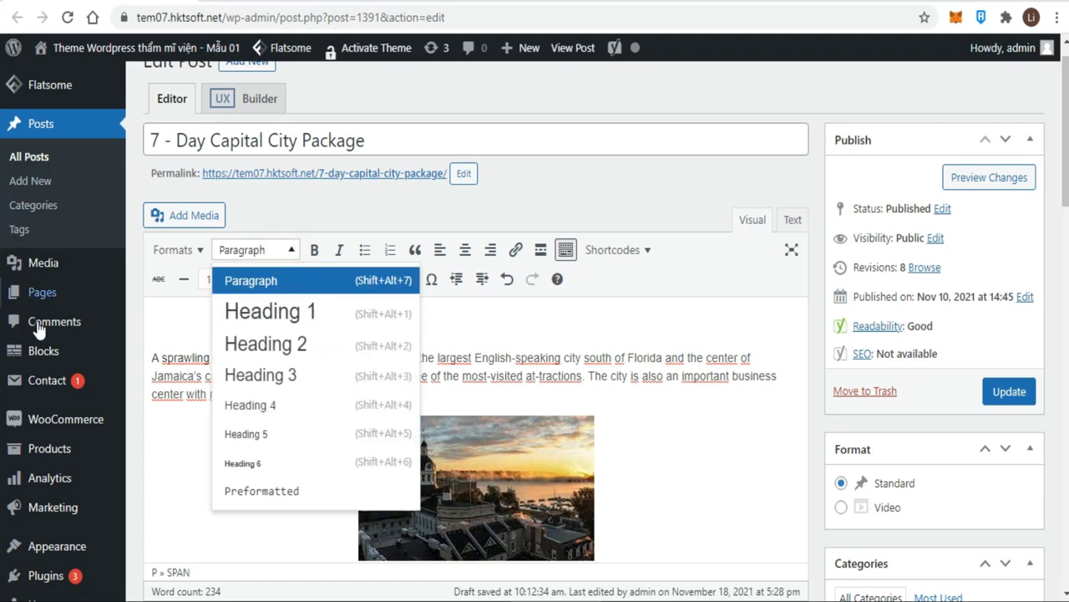
{"action": "left_click", "coordinate": [158, 320]}
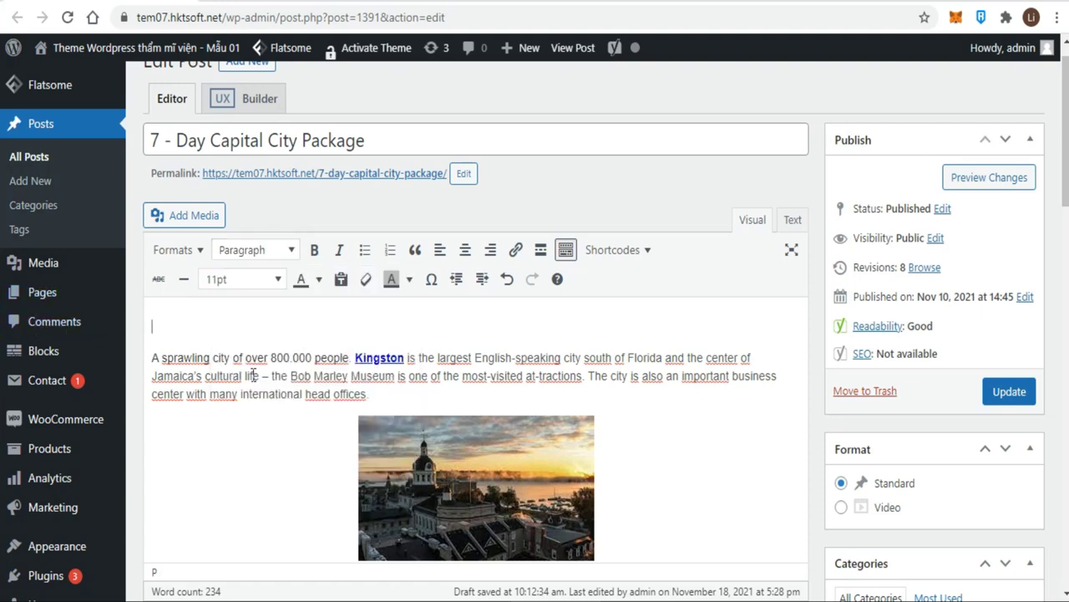
{"action": "type", "text": "Headin"}
{"action": "type", "text": "g 1"}
{"action": "key", "text": "Return"}
{"action": "type", "text": "Hea"}
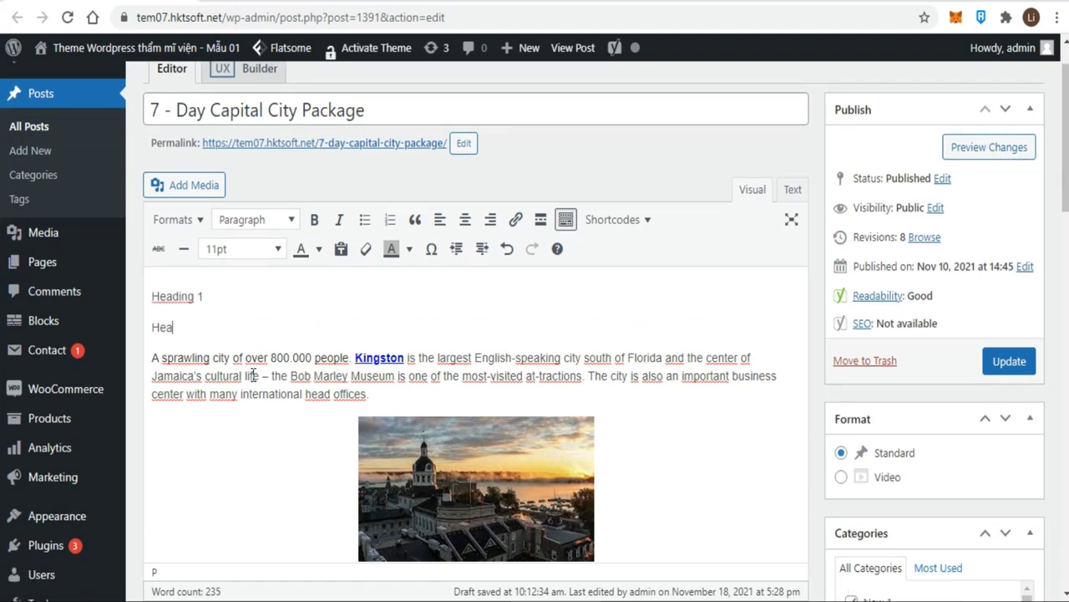
{"action": "type", "text": "ding 2"}
Format those lines as Heading 1 and Heading 2 respectively.
{"action": "left_click", "coordinate": [293, 222]}
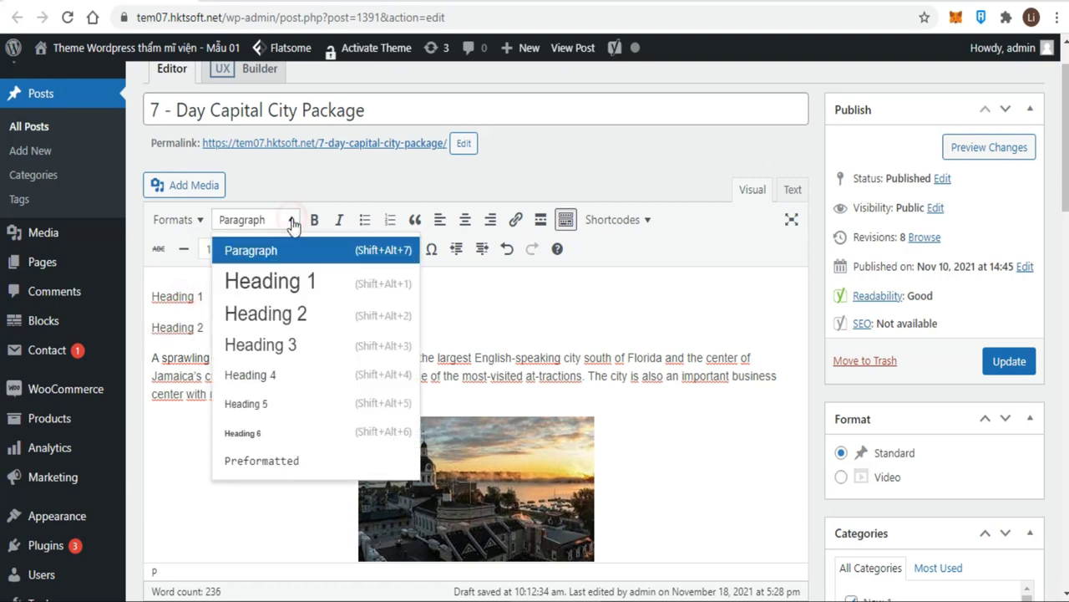
{"action": "left_click", "coordinate": [263, 284]}
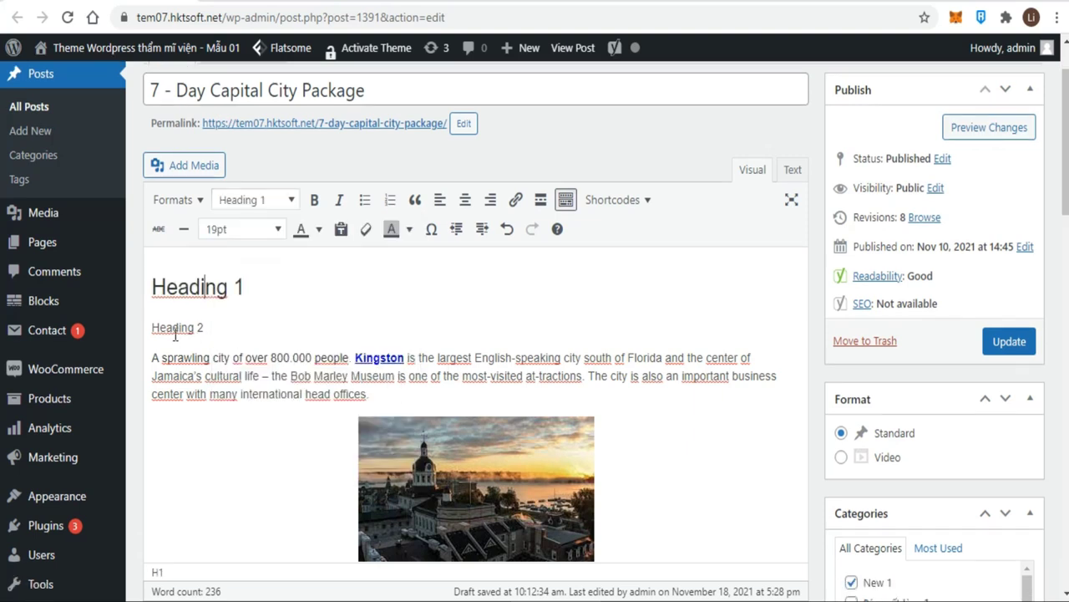
{"action": "left_click", "coordinate": [174, 333]}
{"action": "left_click", "coordinate": [293, 204]}
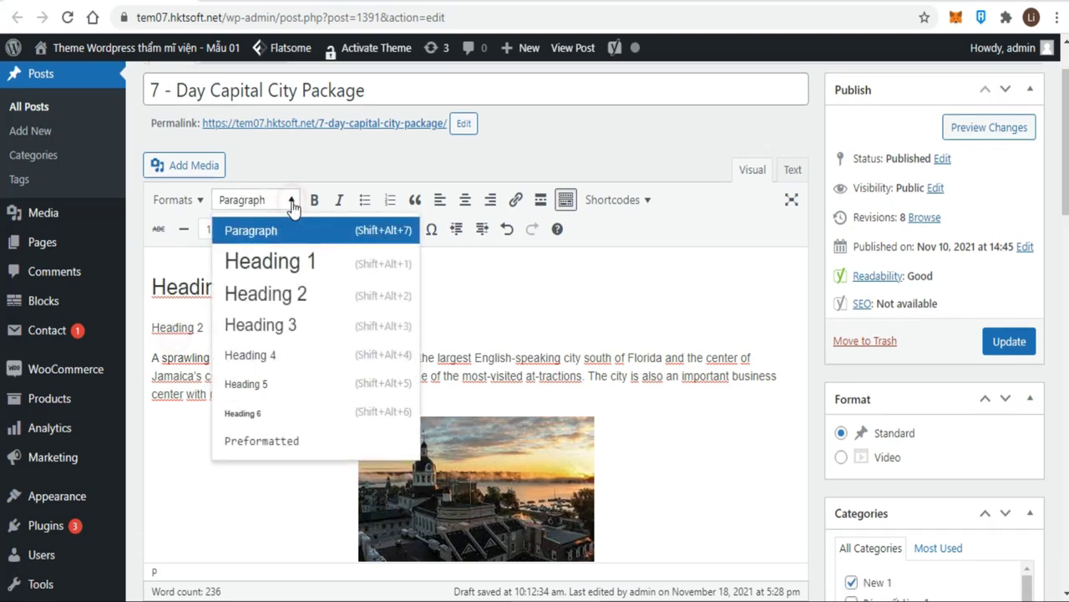
{"action": "left_click", "coordinate": [267, 299]}
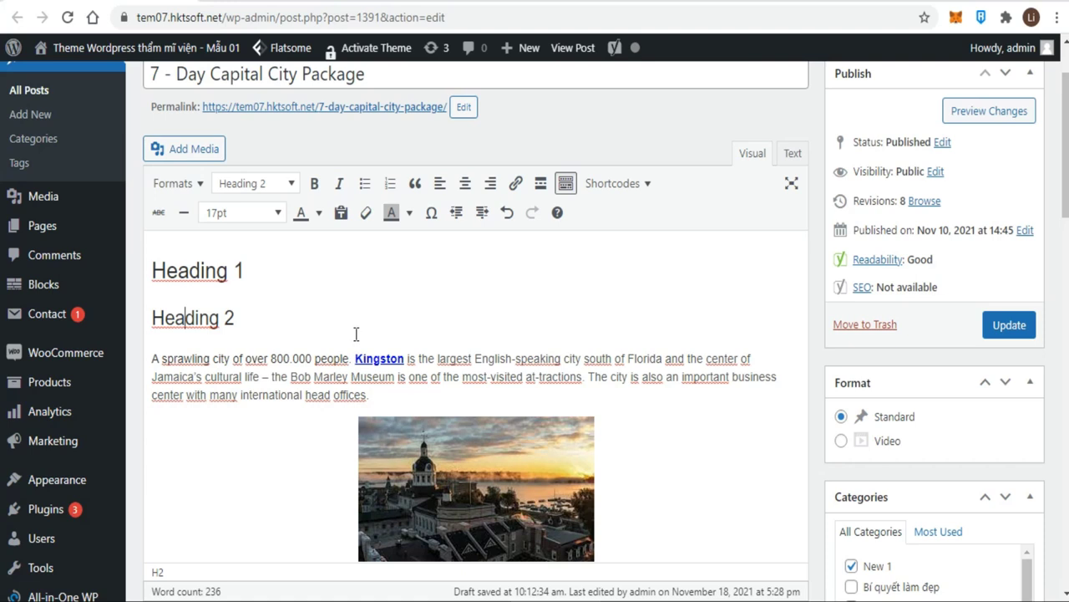
Link 'Your Trip Acivisor' to the pasted tripadvisor.com/Owners address, opening in a new tab.
{"action": "scroll", "coordinate": [334, 344], "scroll_direction": "down", "scroll_amount": 1}
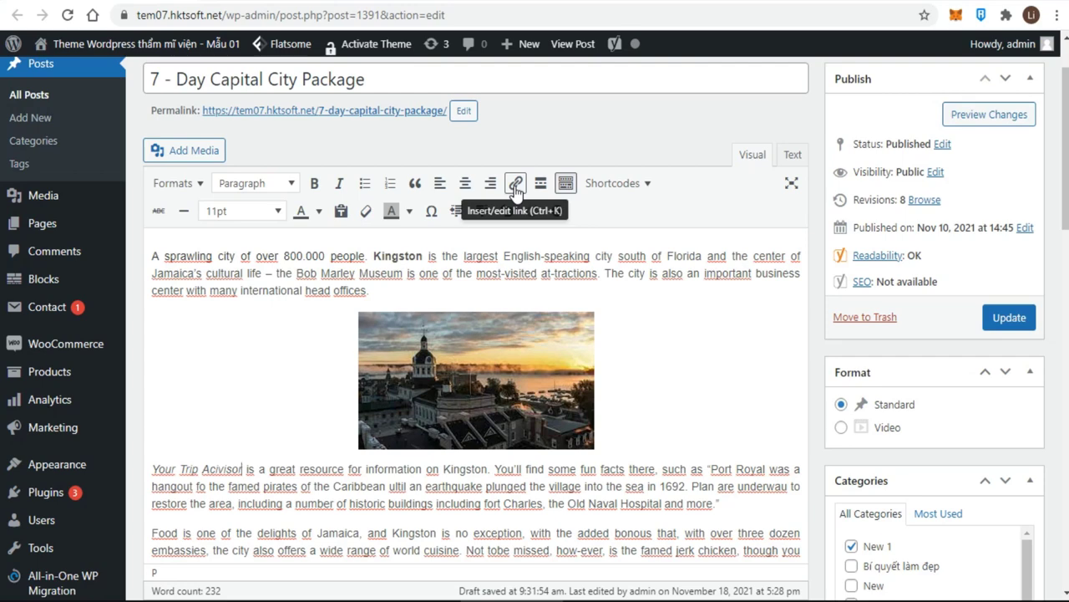
{"action": "scroll", "coordinate": [385, 380], "scroll_direction": "down", "scroll_amount": 2}
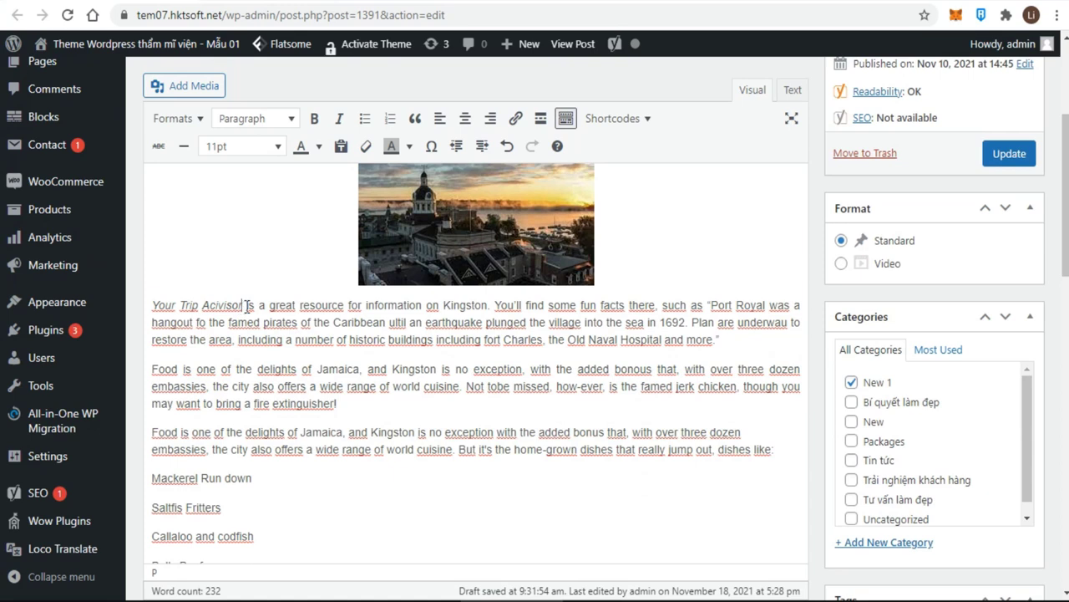
{"action": "mouse_move", "coordinate": [242, 305]}
{"action": "left_mouse_down"}
{"action": "mouse_move", "coordinate": [199, 305]}
{"action": "mouse_move", "coordinate": [155, 279]}
{"action": "left_mouse_up"}
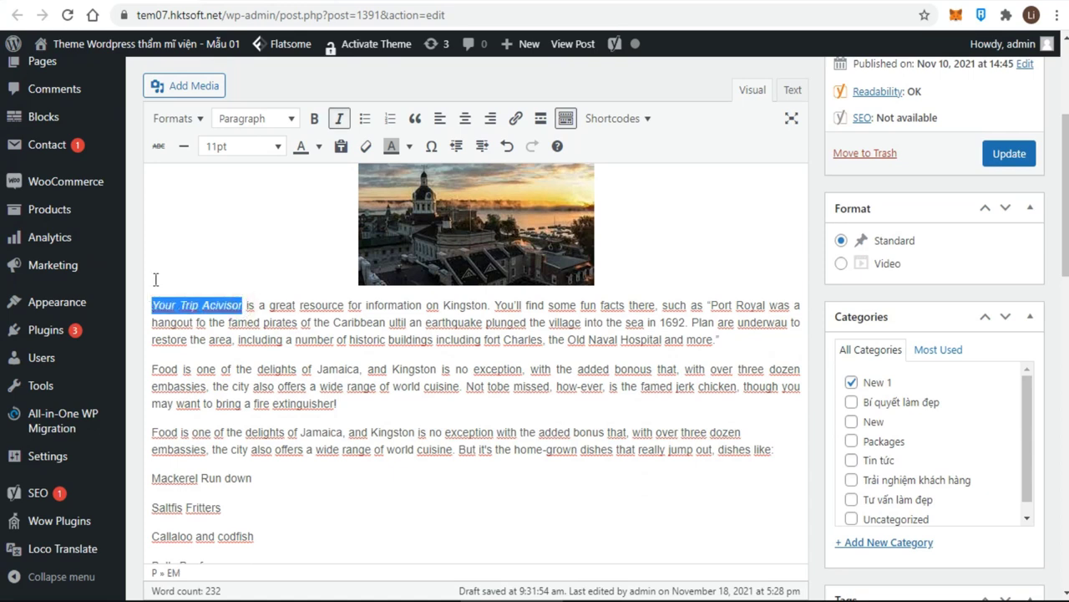
{"action": "left_click", "coordinate": [517, 120]}
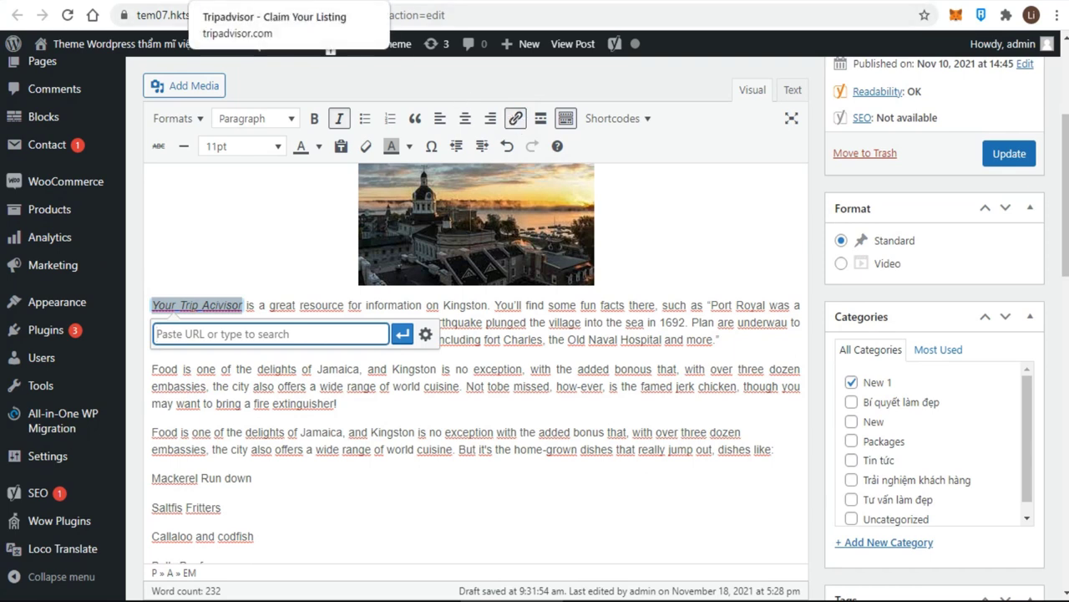
{"action": "left_click", "coordinate": [236, 1]}
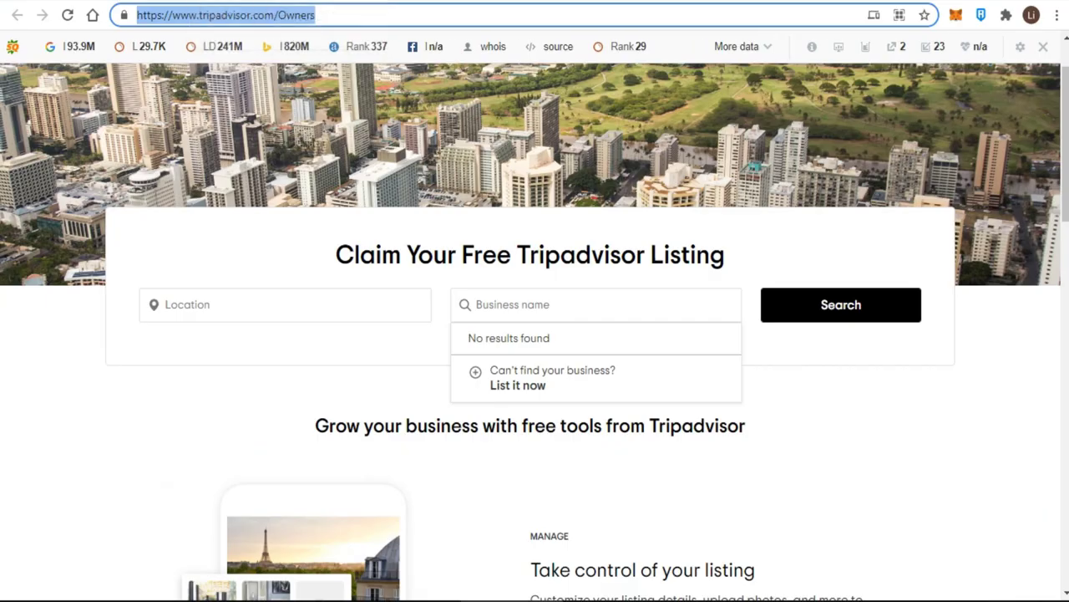
{"action": "left_click", "coordinate": [205, 2]}
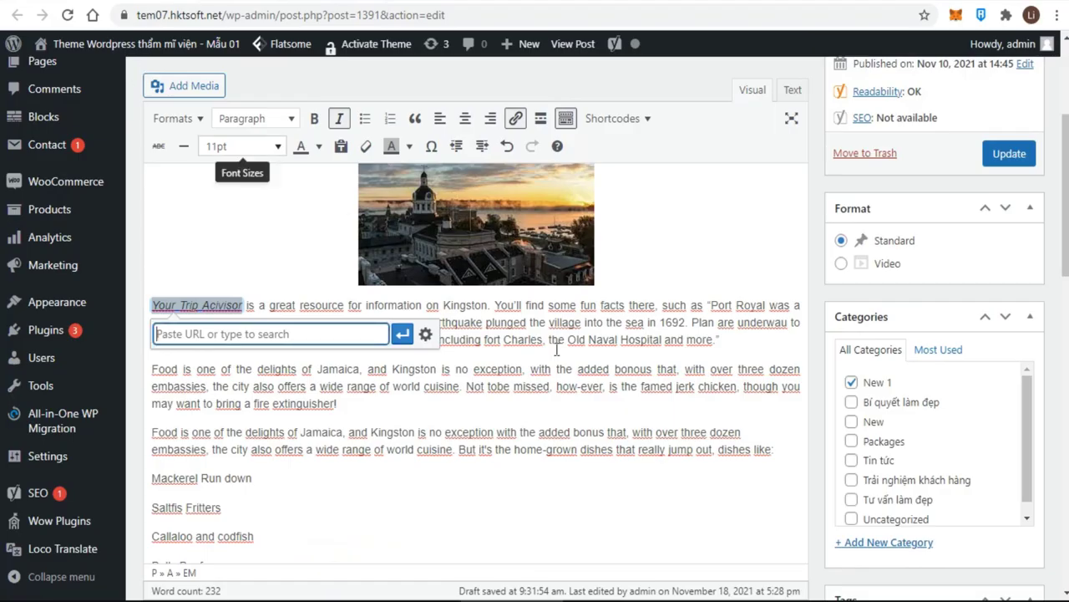
{"action": "type", "text": "https://www.tripadvisor.com/Owners"}
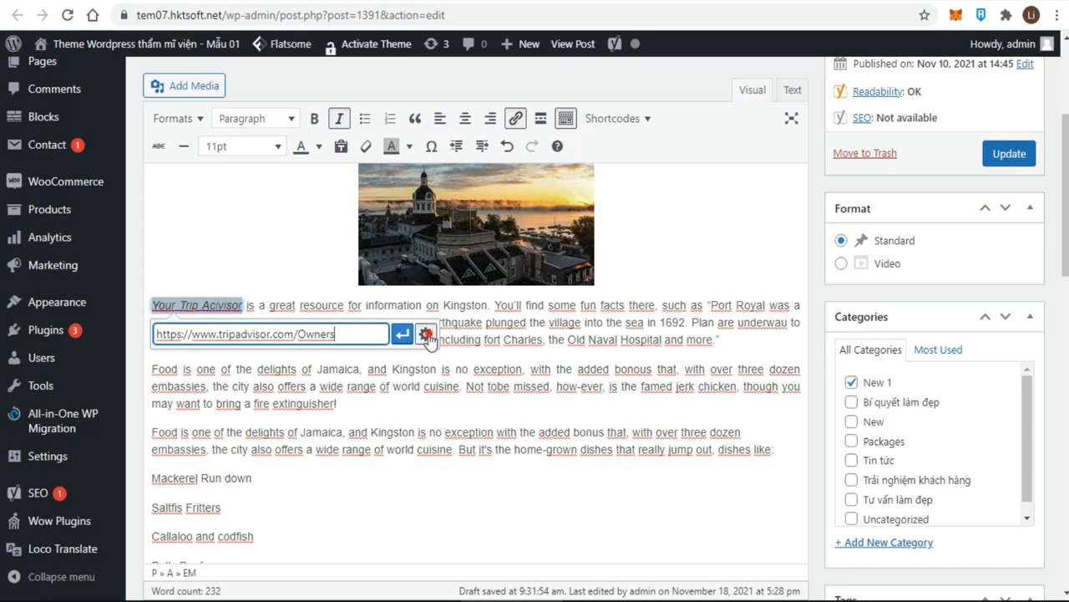
{"action": "left_click", "coordinate": [425, 335]}
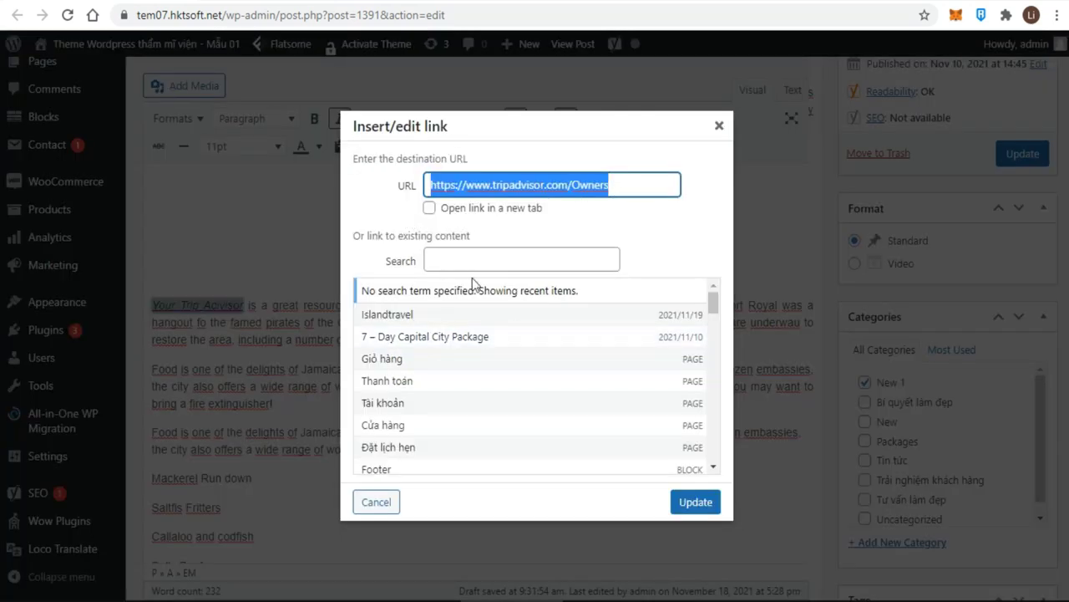
{"action": "left_click", "coordinate": [428, 208]}
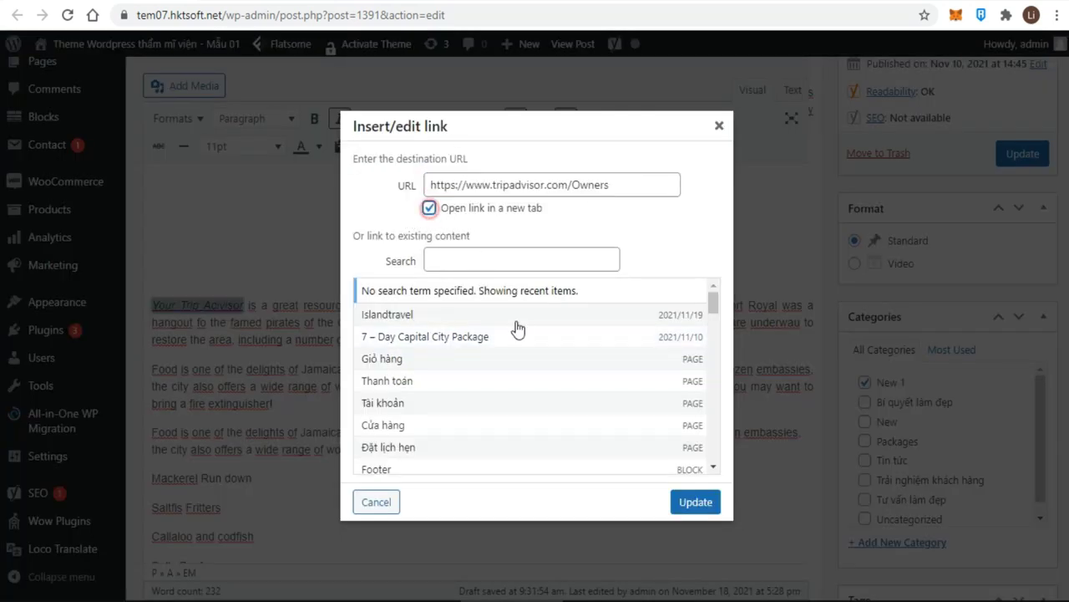
{"action": "left_click", "coordinate": [692, 505]}
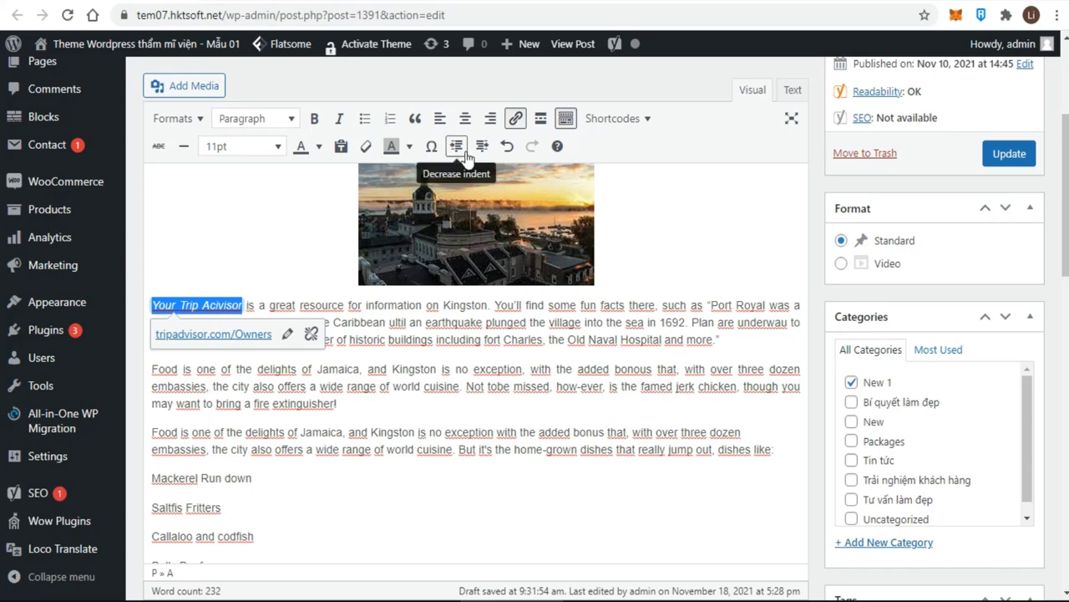
{"action": "left_click", "coordinate": [429, 358]}
Link 'Kingston' to the Islandtravel post, found by searching 'island' in the link options.
{"action": "scroll", "coordinate": [429, 357], "scroll_direction": "up", "scroll_amount": 5}
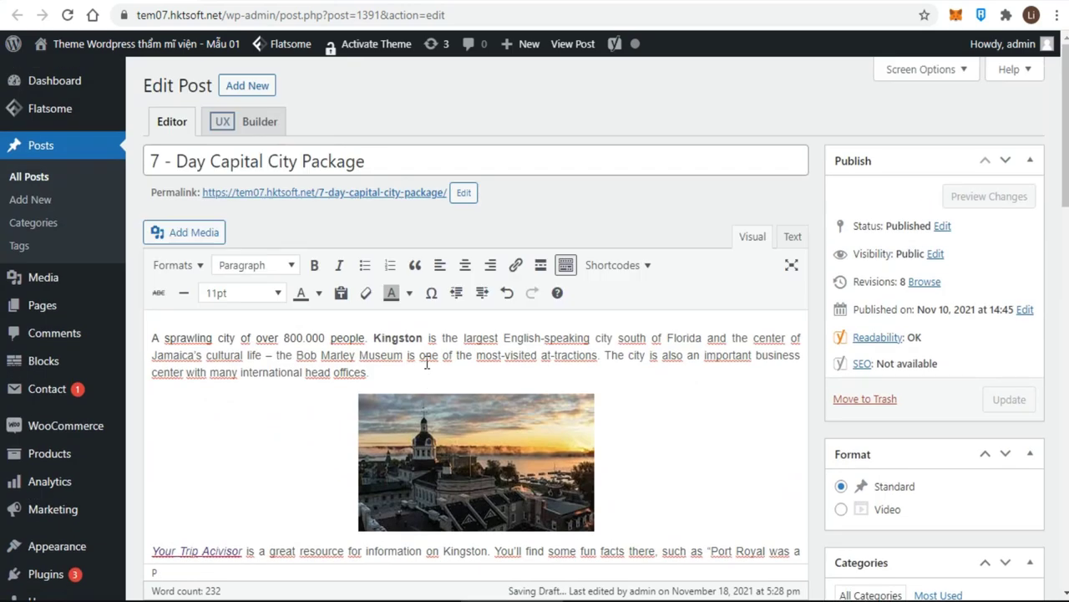
{"action": "left_click", "coordinate": [389, 337]}
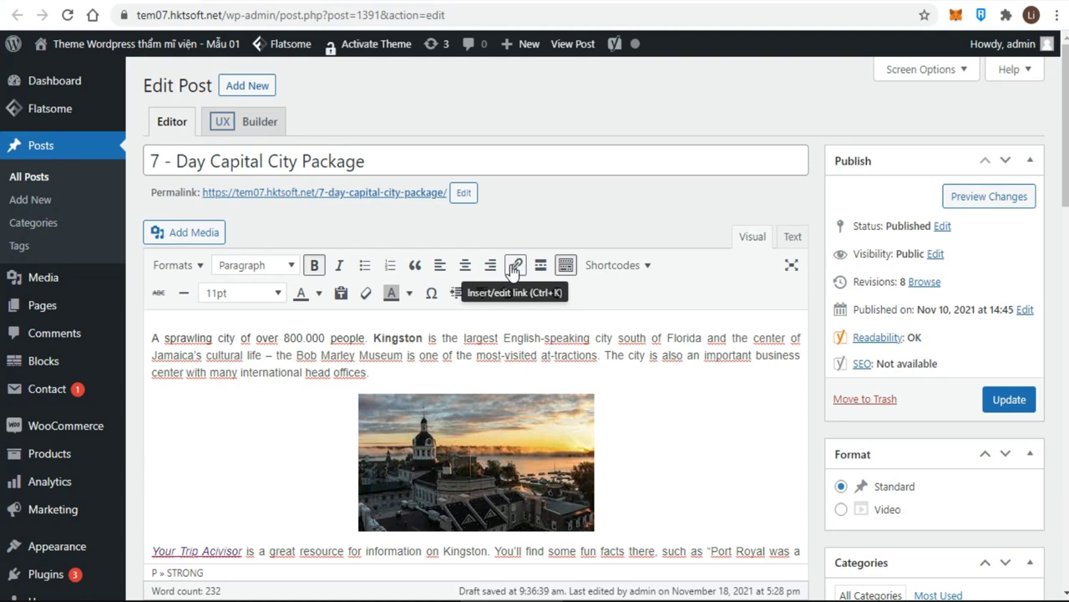
{"action": "left_click", "coordinate": [514, 266]}
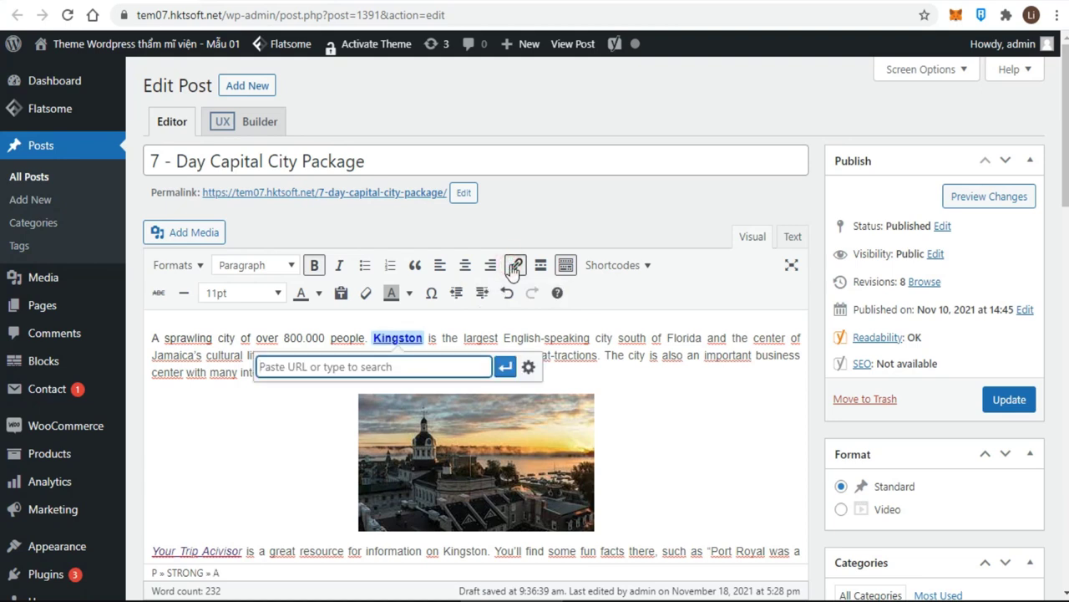
{"action": "left_click", "coordinate": [529, 369]}
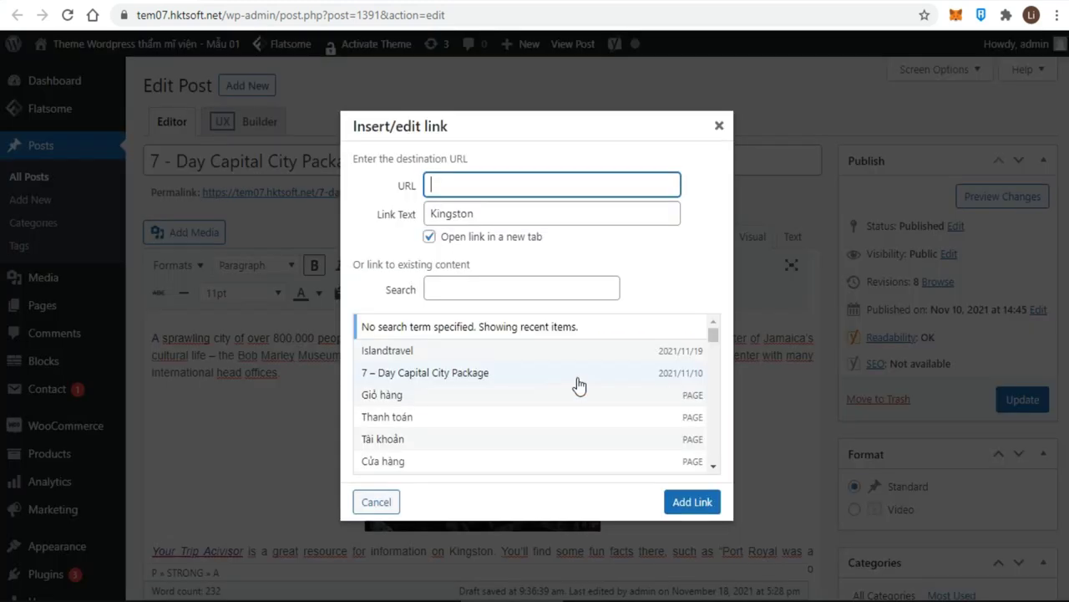
{"action": "left_click", "coordinate": [447, 290]}
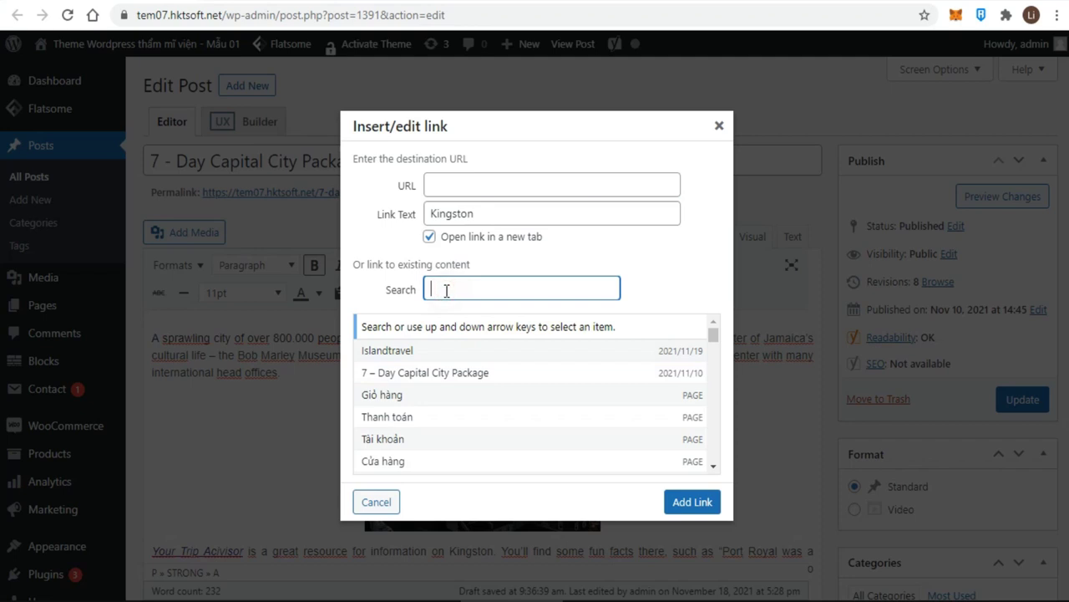
{"action": "type", "text": "is"}
{"action": "type", "text": "land"}
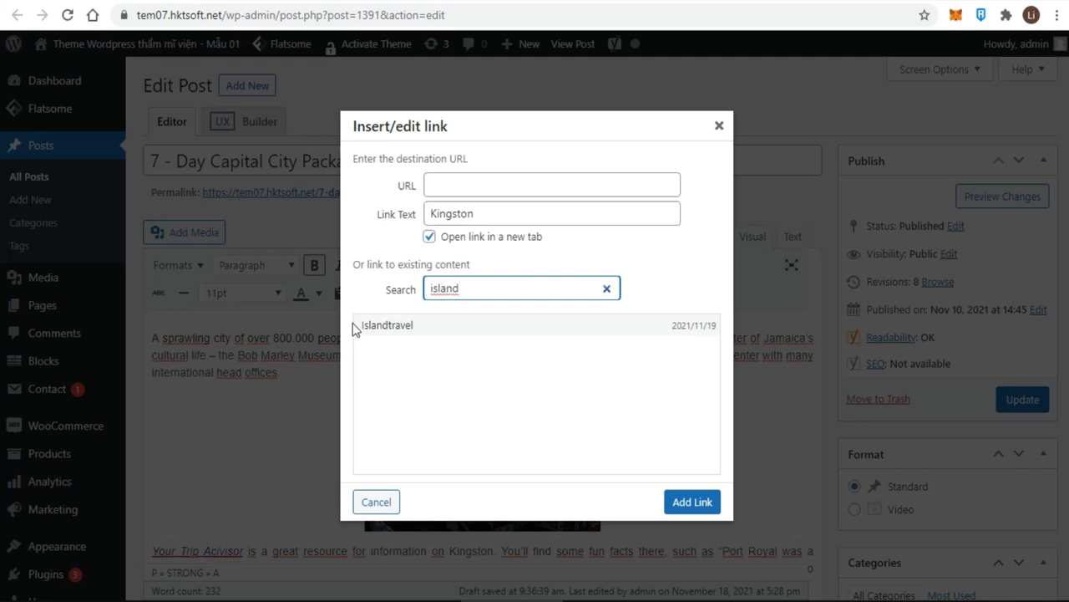
{"action": "left_click", "coordinate": [380, 329]}
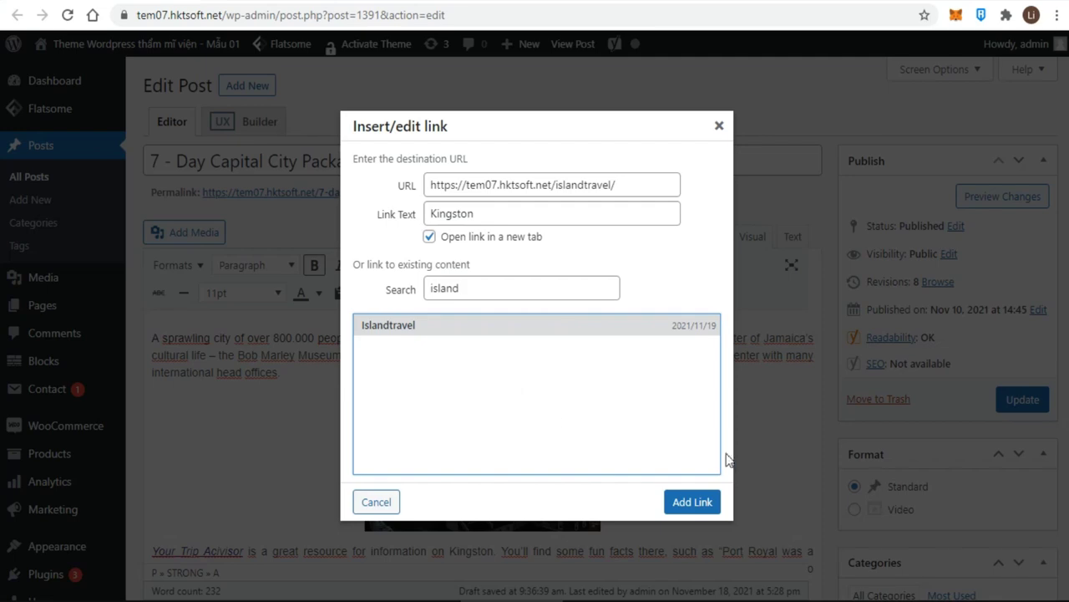
{"action": "left_click", "coordinate": [697, 502]}
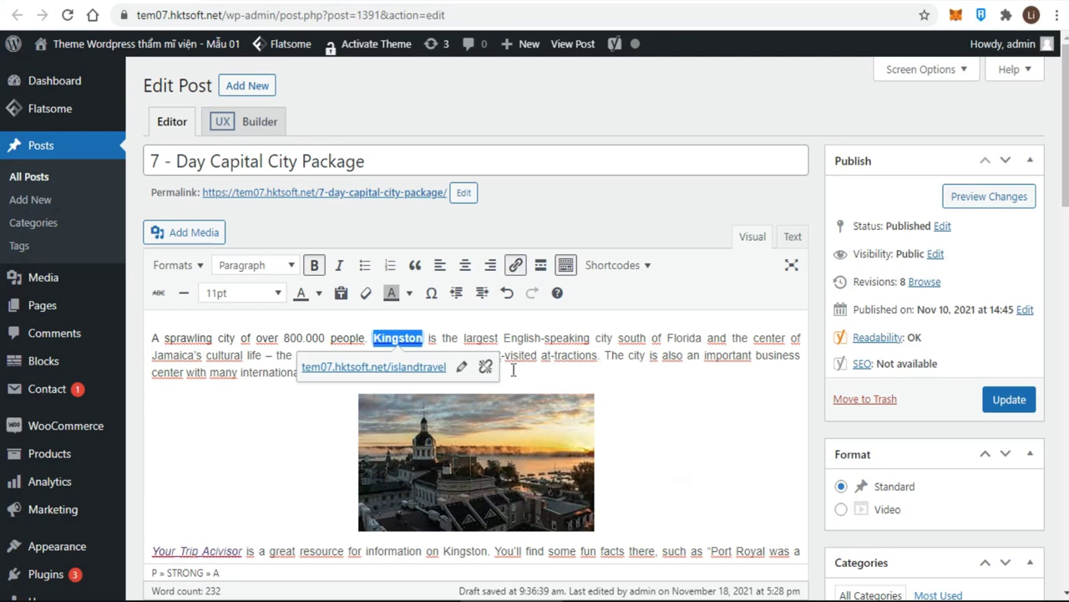
Check the Tripadvisor link on 'Your Trip Acivisor', keep its address, then remove the link.
{"action": "scroll", "coordinate": [259, 486], "scroll_direction": "down", "scroll_amount": 1}
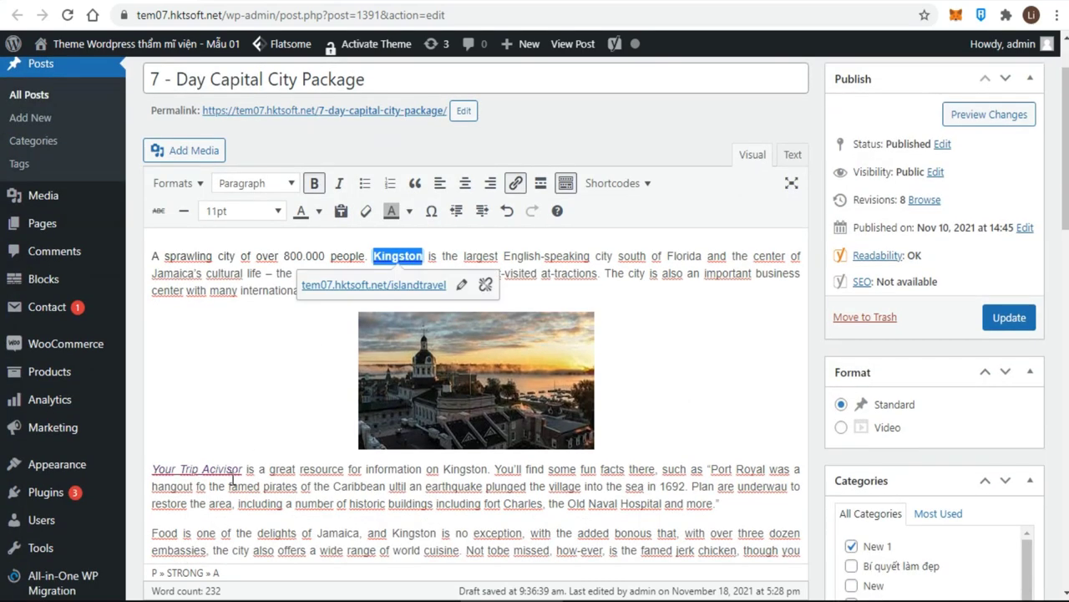
{"action": "left_click", "coordinate": [228, 471]}
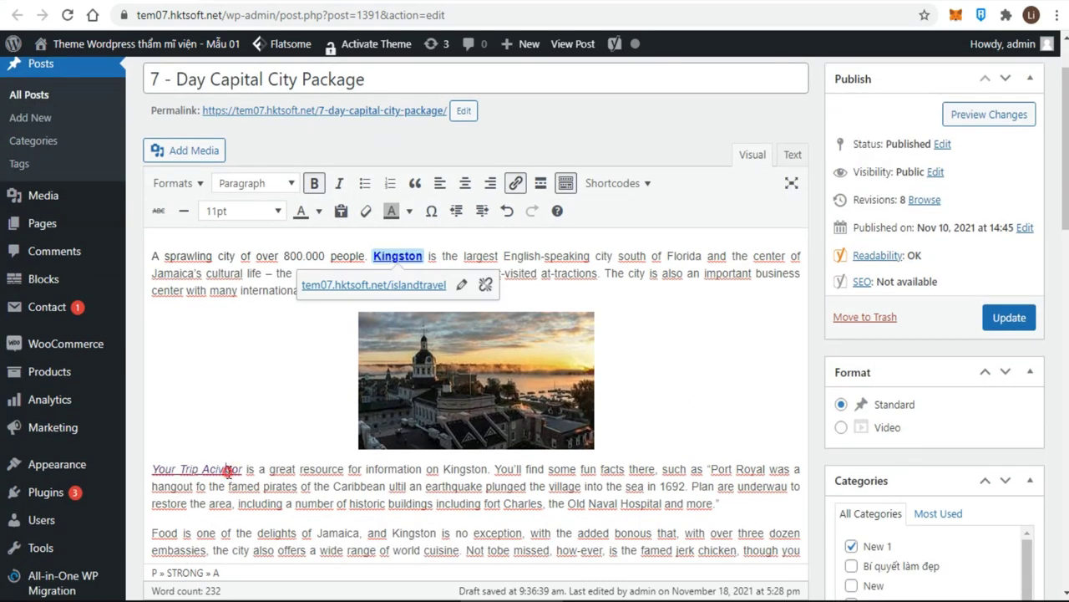
{"action": "left_click", "coordinate": [286, 499]}
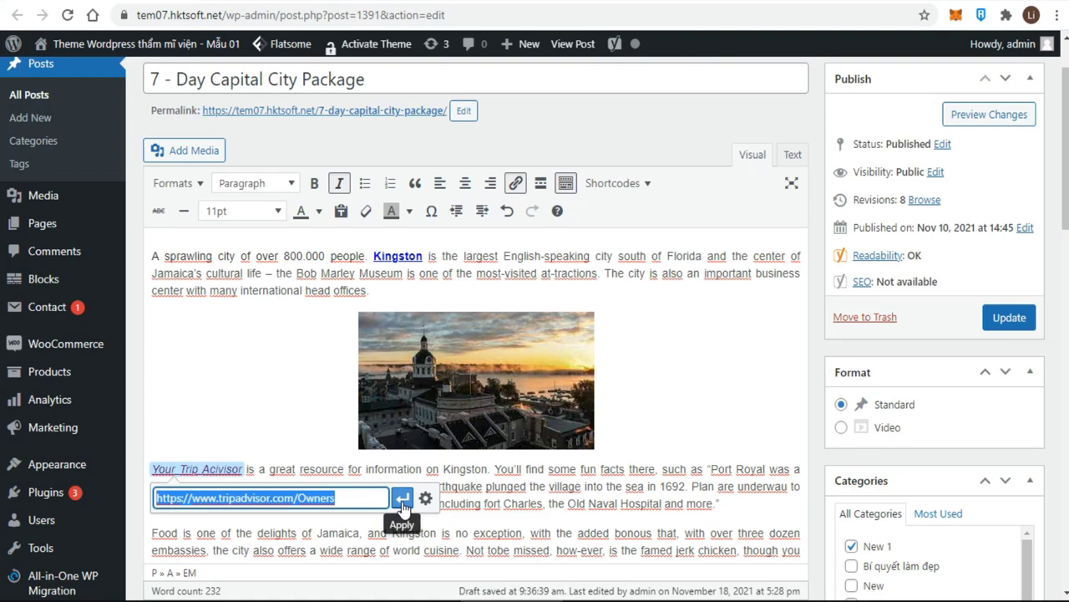
{"action": "left_click", "coordinate": [402, 499]}
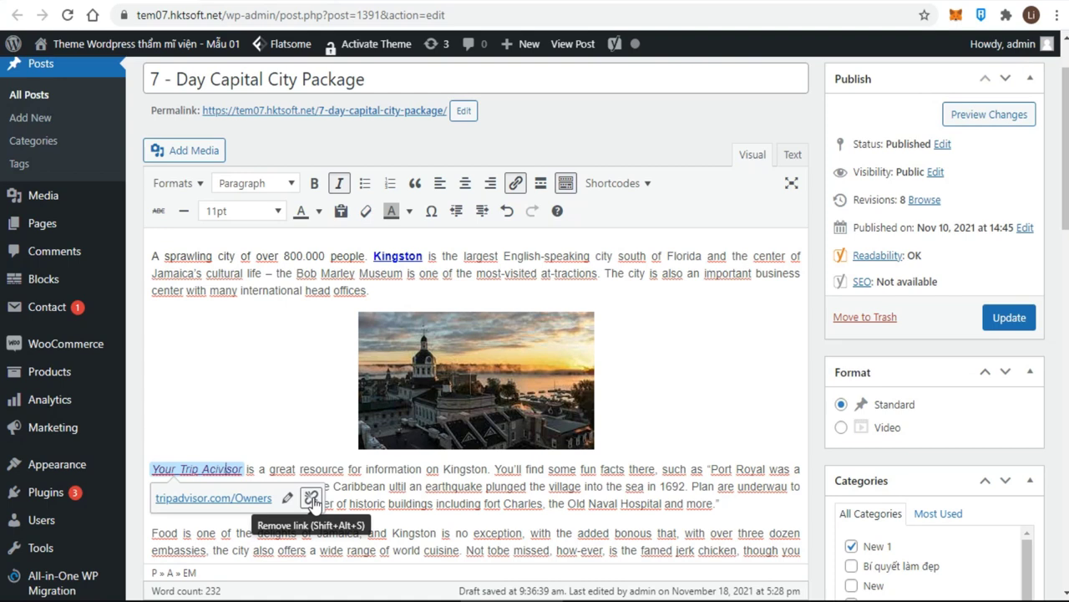
{"action": "left_click", "coordinate": [311, 499]}
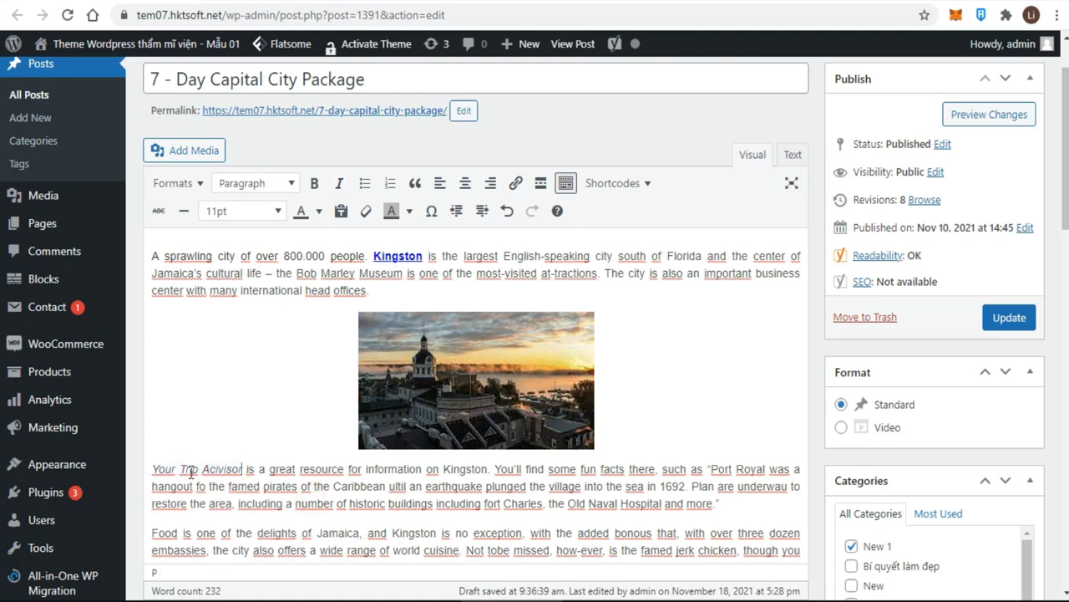